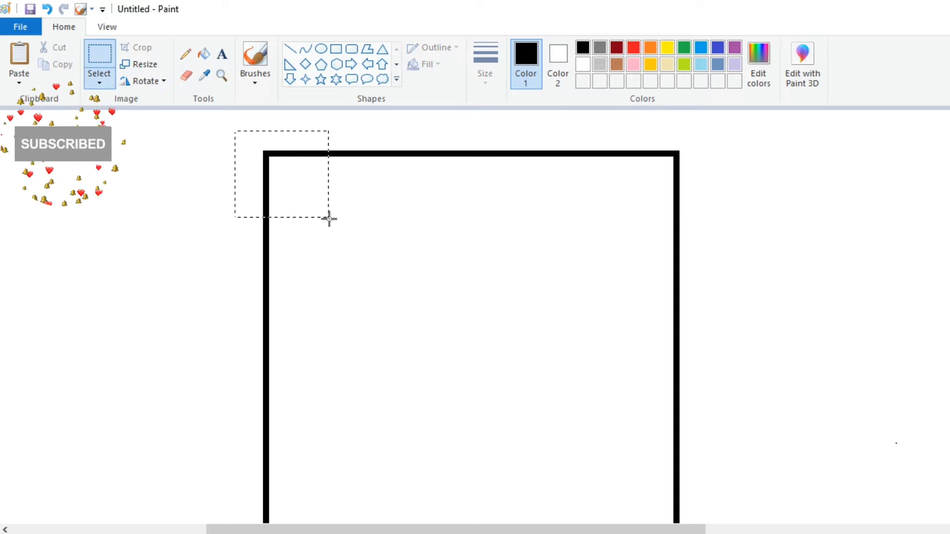
- Delete the rectangle's upper-left corner and fit a black circle against the cut top and left edges
right_click(293, 161)
left_click(329, 272)
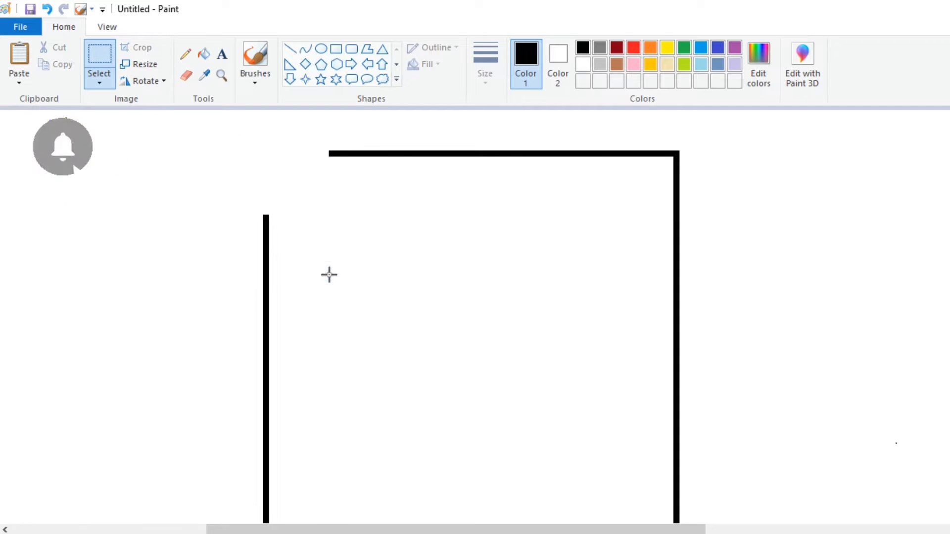
left_click(320, 48)
left_click_drag(266, 153, 344, 232)
mouse_move(342, 291)
left_mouse_down()
mouse_move(386, 384)
mouse_move(379, 380)
left_mouse_up()
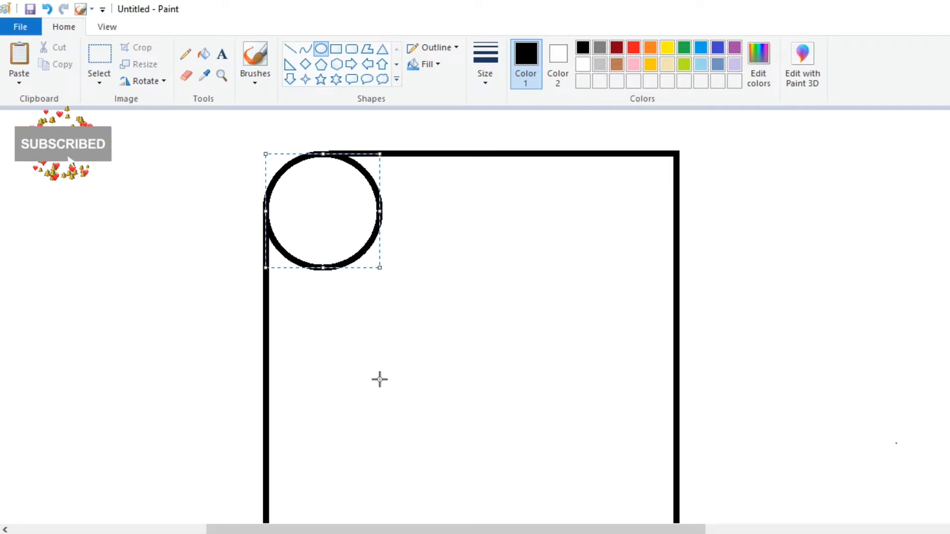
left_click(380, 379)
- Cover the inner part of the circle with white lines and white fill, keeping only the rounded upper-left corner
left_click(584, 66)
left_click(290, 49)
left_click_drag(271, 214, 271, 307)
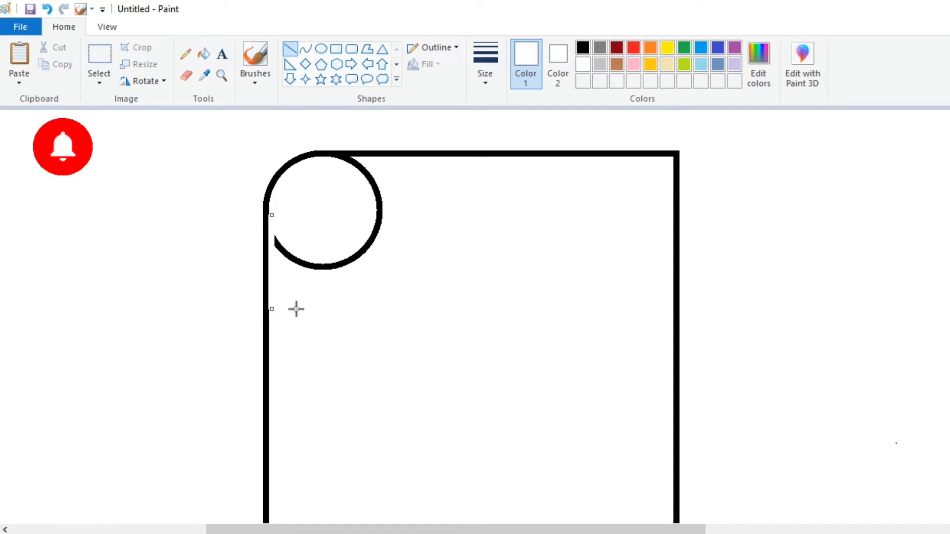
left_click_drag(349, 166, 369, 168)
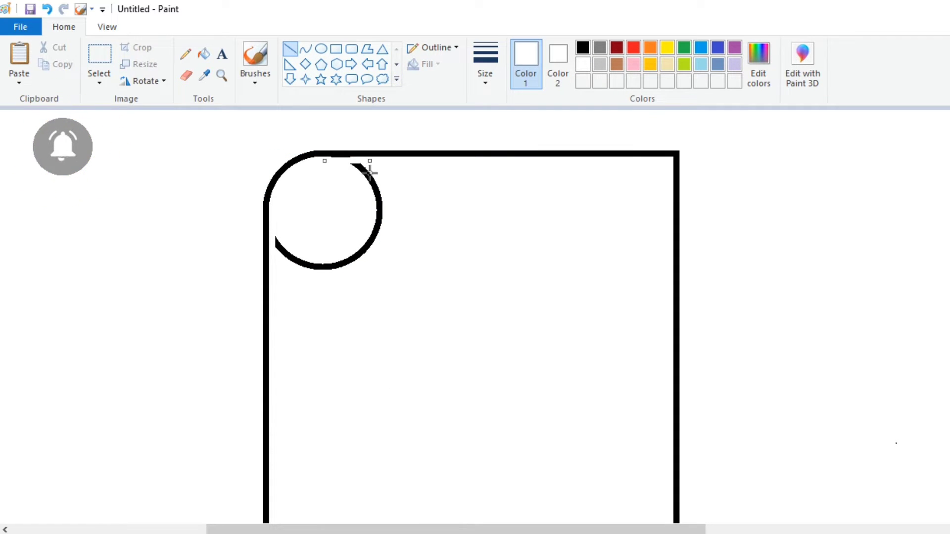
left_click(490, 215)
left_click(204, 54)
left_click(371, 177)
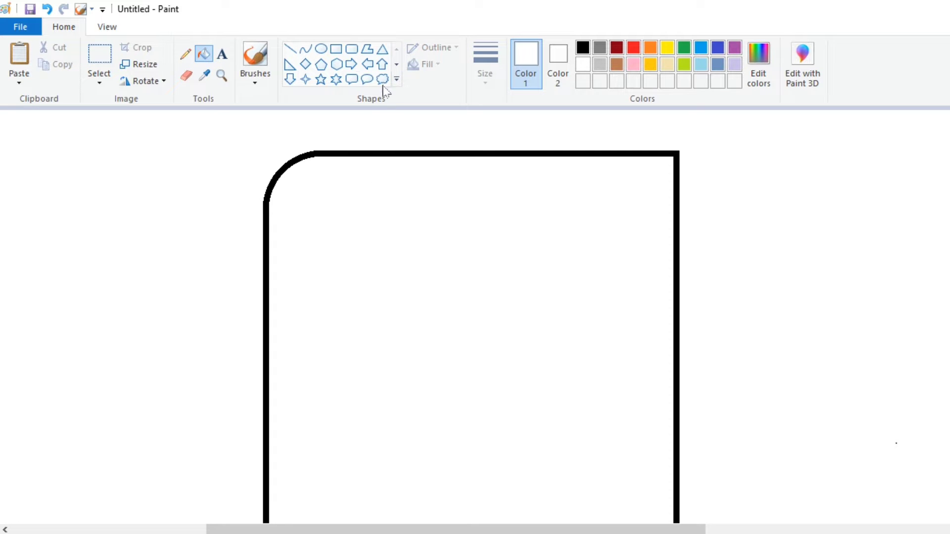
- Delete the rectangle's three remaining square corners: upper right, lower left and lower right
left_click(99, 54)
left_click_drag(624, 141, 702, 205)
right_click(655, 171)
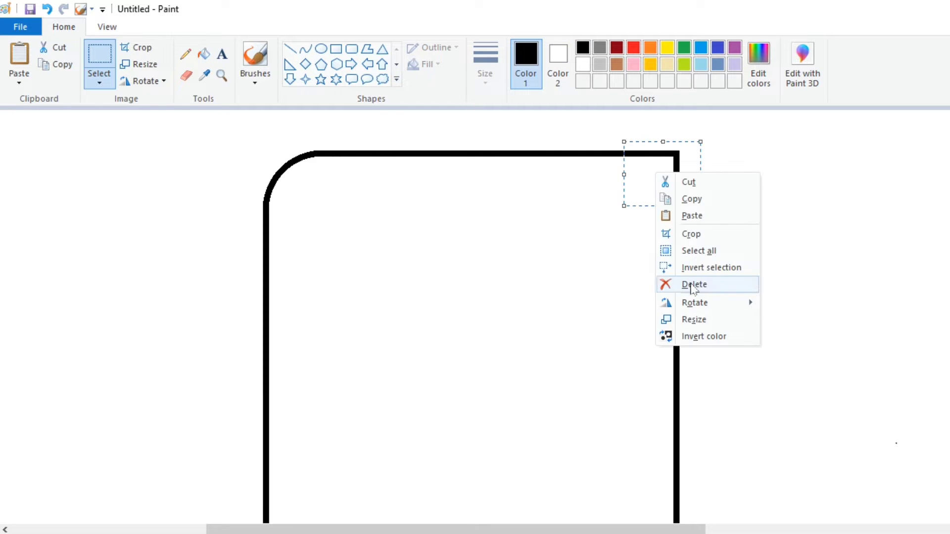
left_click(674, 282)
scroll(237, 437, "down", 5)
left_click_drag(315, 492, 315, 492)
right_click(291, 462)
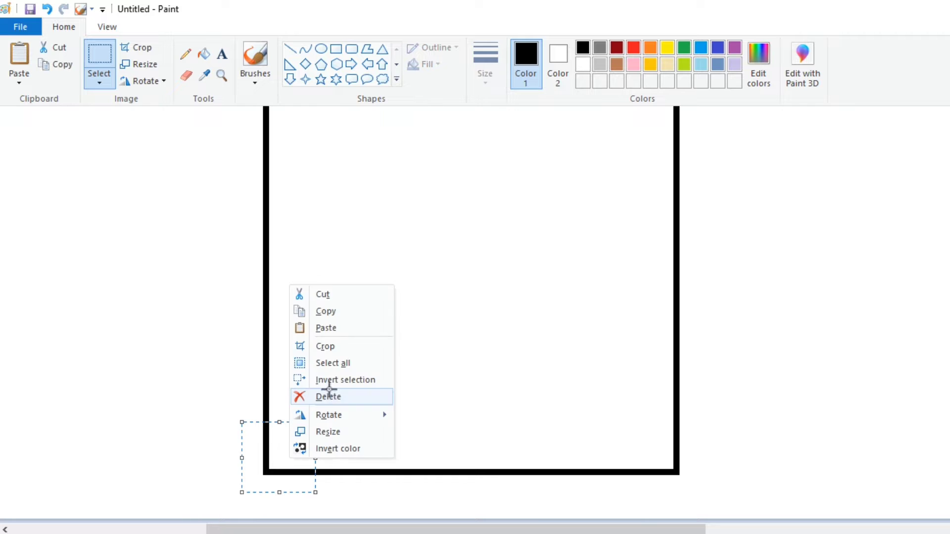
left_click(328, 395)
left_click_drag(621, 407, 706, 493)
right_click(664, 440)
left_click(707, 381)
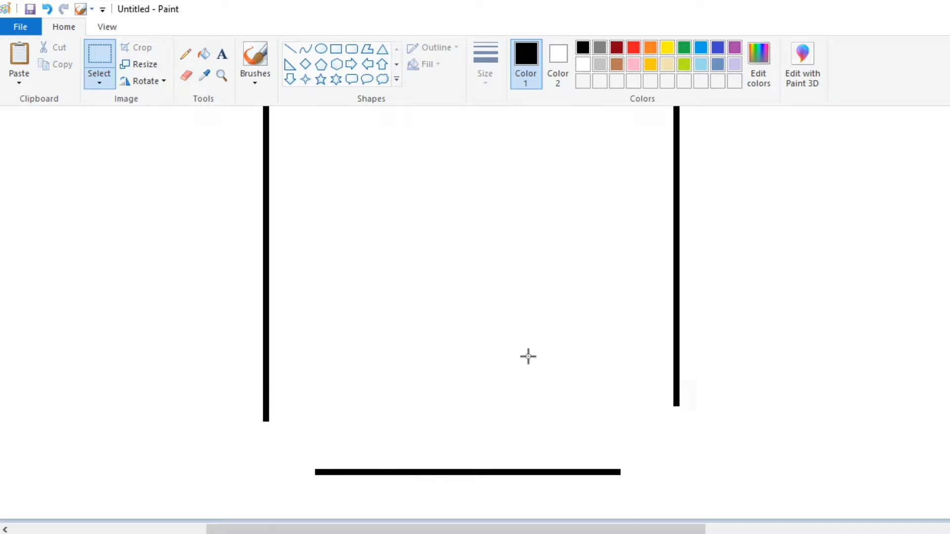
- Copy the outline's rounded upper-left corner, paste it, and turn the copy to suit the upper-right corner
scroll(268, 142, "up", 5)
left_click_drag(345, 218, 345, 218)
right_click(312, 163)
left_click(347, 191)
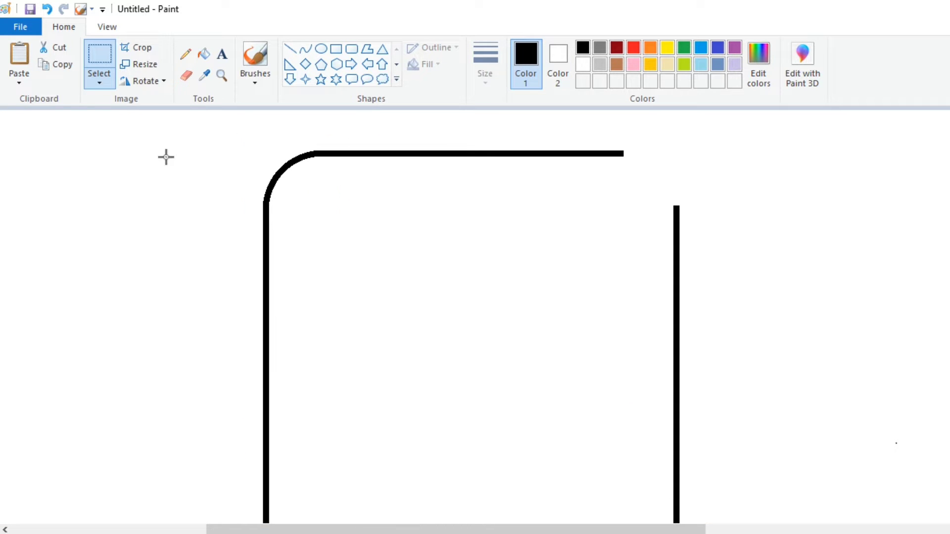
key("ctrl+v")
right_click(114, 180)
mouse_move(153, 309)
left_click(269, 311)
- Enable transparent selection and place the pasted corner in the outline's upper-right gap
left_click(100, 82)
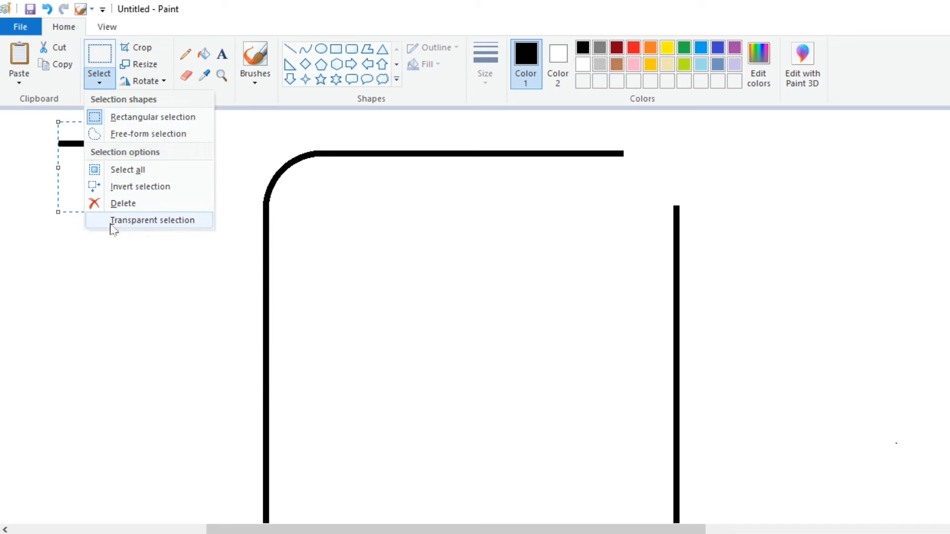
left_click(112, 220)
left_click_drag(104, 161, 641, 173)
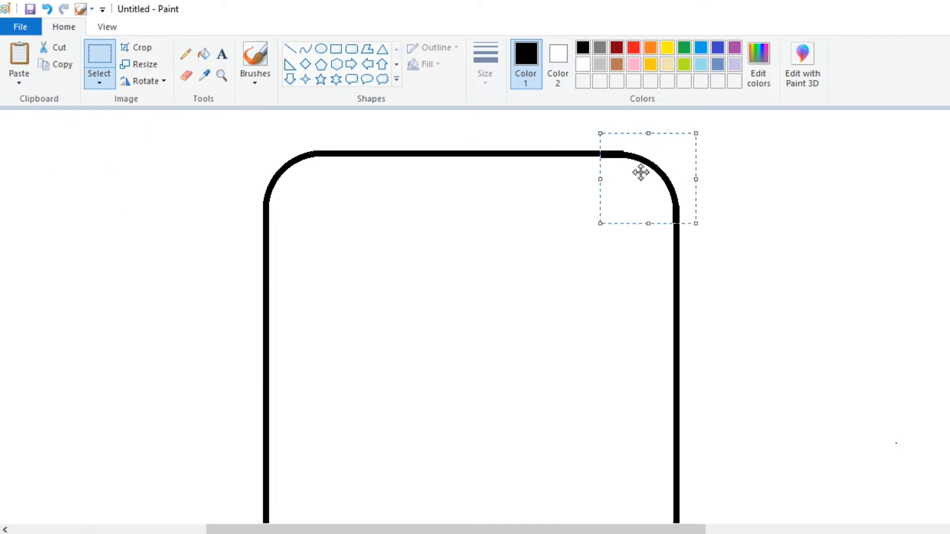
left_click(773, 270)
- Copy the outline's top edge with both rounded corners, then paste it flipped vertically between the lower side edges
left_click_drag(335, 174, 698, 229)
right_click(547, 175)
left_click(590, 200)
left_click(516, 280)
scroll(517, 280, "down", 3)
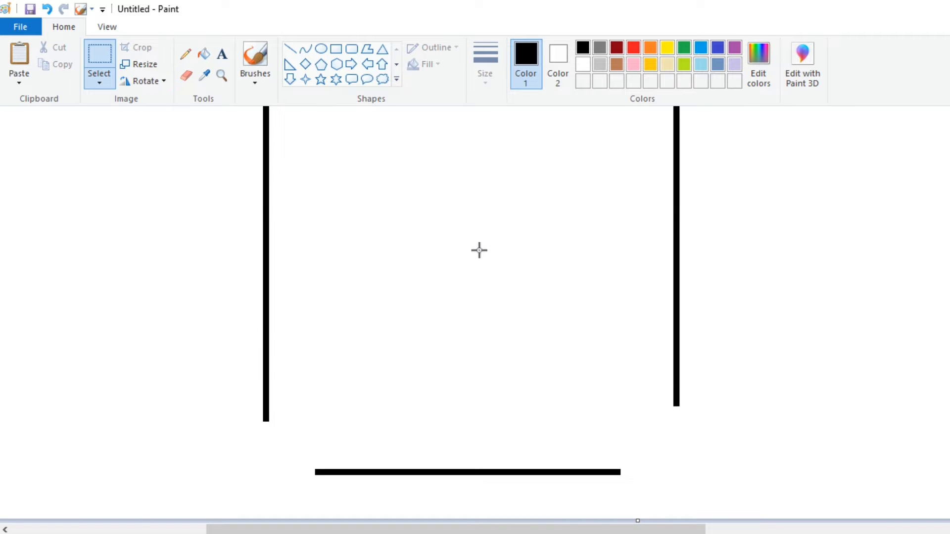
key("ctrl+v")
right_click(377, 189)
left_click_drag(237, 163, 516, 357)
mouse_move(446, 318)
left_click(501, 373)
- Nudge the flipped copy until its rounded corners close the bottom of the outline
key("Down")
key("Down")
key("Down")
key("Down")
key("Down")
key("Down")
key("Down")
key("Down")
key("Down")
key("Down")
key("Down")
key("Down")
key("Down")
key("Down")
key("Down")
key("Down")
key("Down")
key("Down")
key("Down")
key("Down")
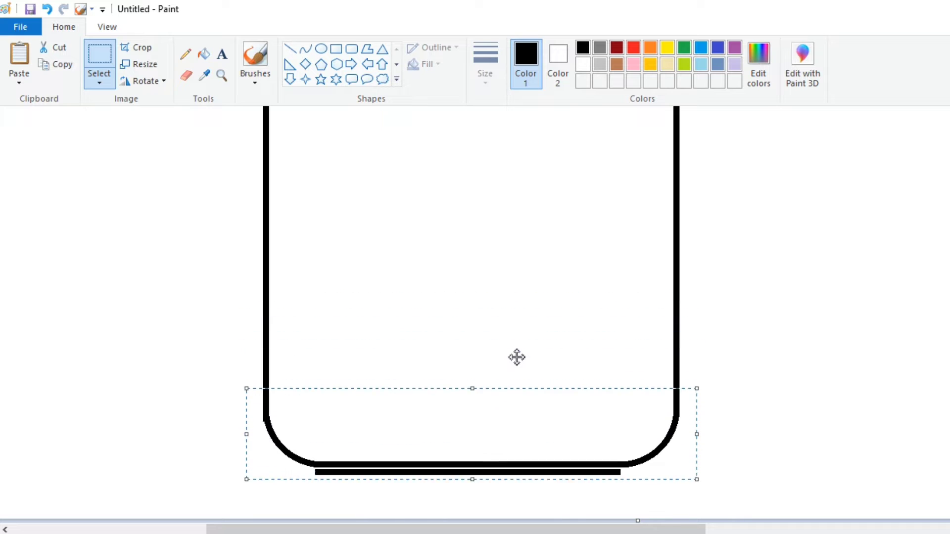
key("Up")
key("Up")
key("Up")
key("Up")
key("Down")
left_click(170, 157)
- Draw a black-outlined square inside the upper-left part of the rounded outline
left_click(107, 27)
left_click(51, 65)
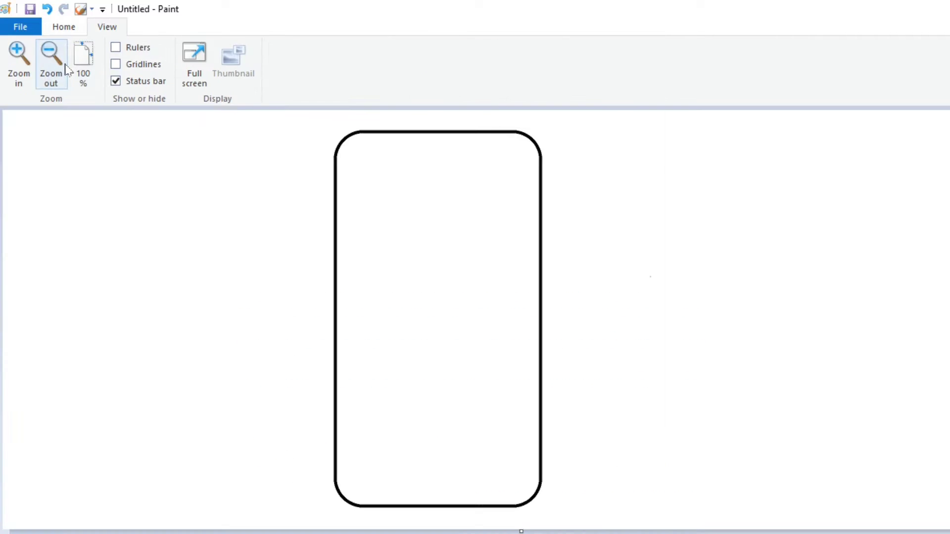
left_click(64, 27)
left_click(107, 27)
left_click(20, 64)
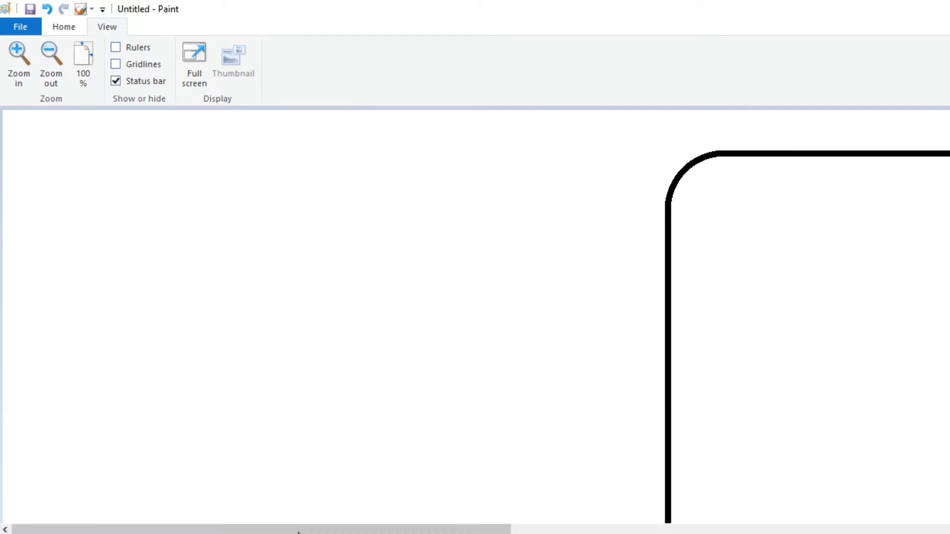
left_click(236, 163)
left_click_drag(286, 182, 423, 320)
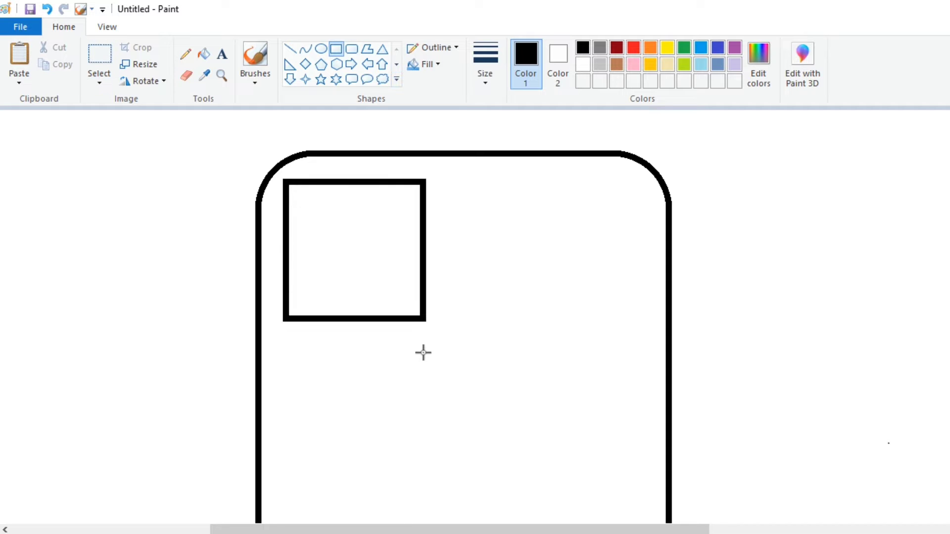
left_click_drag(423, 352, 433, 358)
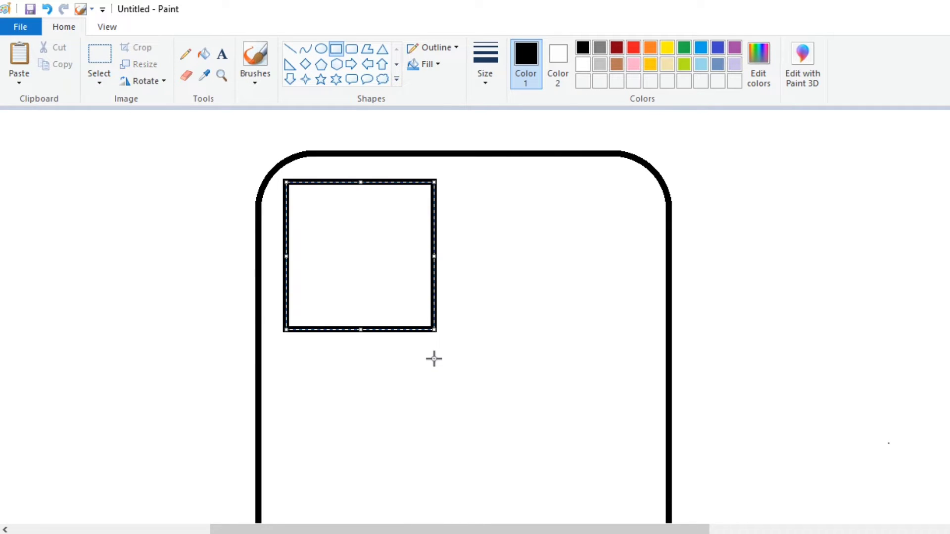
- Give the square a thinner outline and move it farther from the large outline's upper-left corner
left_click(485, 64)
left_click(492, 158)
left_click_drag(371, 249, 441, 297)
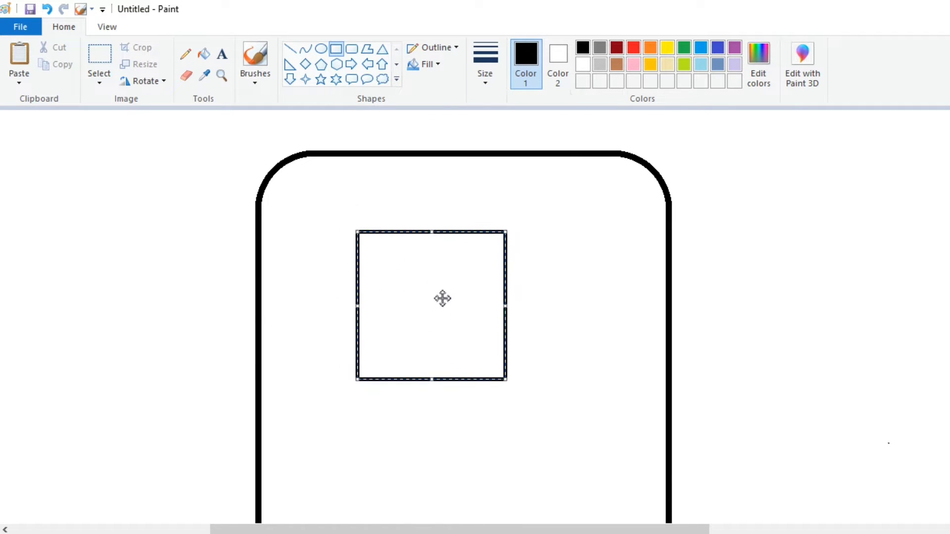
- Delete the square's upper-left corner and draw a small circle over the gap
left_click(99, 56)
left_click_drag(336, 216, 396, 270)
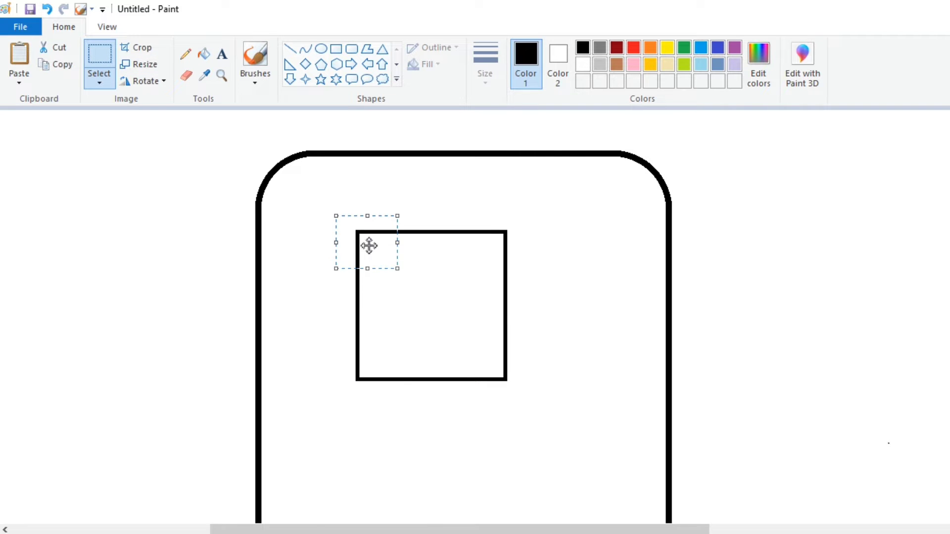
key("Delete")
left_click(321, 49)
left_click_drag(352, 225, 420, 292)
left_click_drag(419, 346, 423, 352)
- Nudge the small circle until it lines up with the square's top and left edges
key("Right")
key("Right")
key("Right")
key("Right")
key("Right")
key("Right")
key("Right")
key("Right")
key("Right")
key("Right")
key("Right")
key("Right")
key("Right")
key("Right")
key("Right")
key("Down")
key("Down")
key("Down")
key("Down")
key("Down")
key("Down")
key("Down")
key("Left")
key("Left")
key("Left")
key("Left")
key("Left")
key("Left")
key("Left")
key("Left")
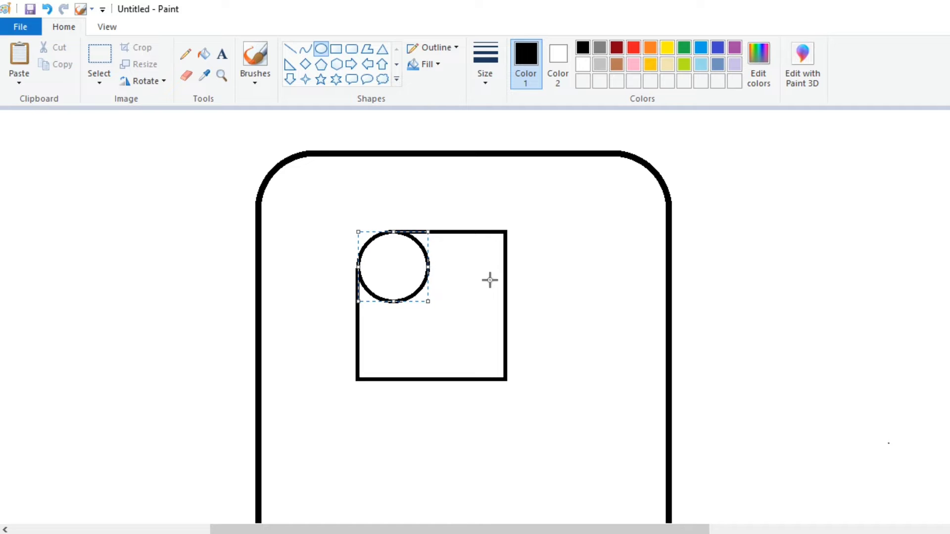
- Erase the inner part of the small circle with white lines and white fill, keeping the square's rounded corner
left_click(290, 49)
left_click(583, 65)
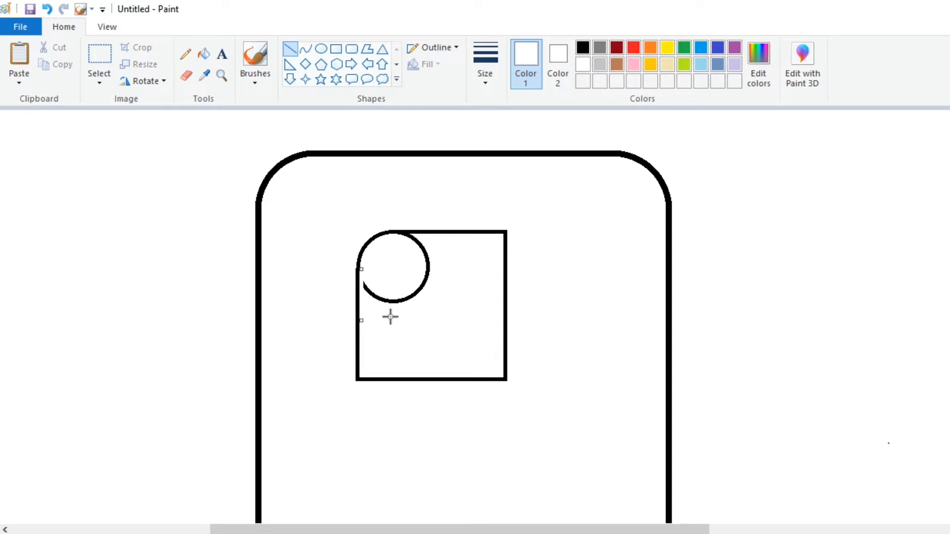
left_click(203, 54)
left_click(428, 268)
- Delete the inner square's upper-right, lower-left and lower-right corners
left_click(99, 55)
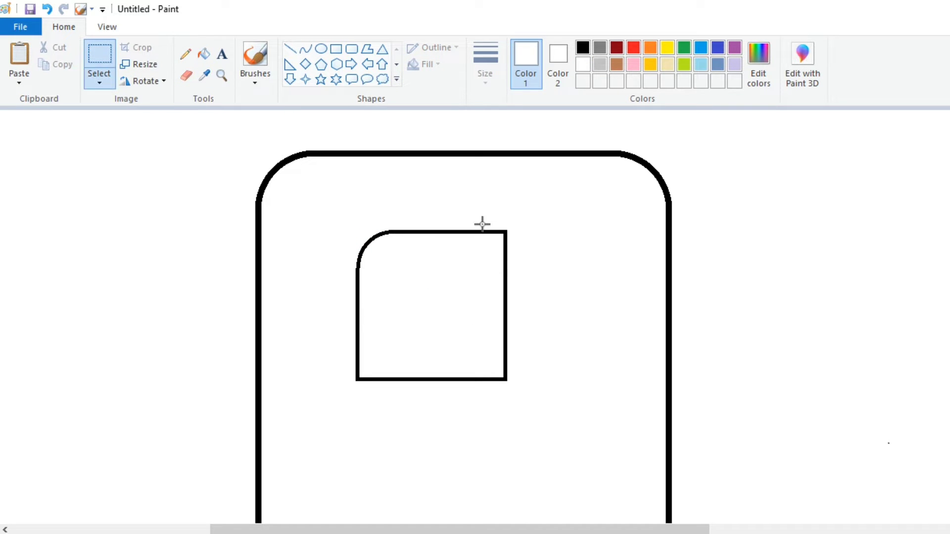
left_click_drag(481, 221, 517, 268)
right_click(503, 250)
left_click(529, 358)
right_click(373, 378)
left_click(403, 484)
left_click_drag(469, 341, 528, 403)
right_click(485, 365)
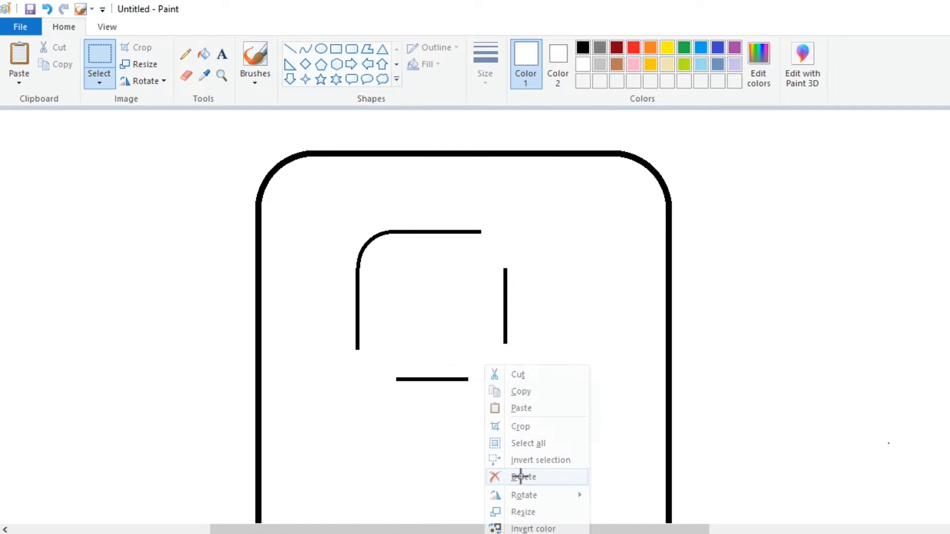
left_click(521, 477)
- Copy the inner square's rounded upper-left corner
left_click_drag(330, 210, 399, 275)
right_click(368, 236)
left_click(396, 261)
- Try to paste the rounded corner and flip it horizontally into the inner square's upper-right gap
right_click(158, 163)
left_click(193, 206)
left_click_drag(40, 141, 492, 241)
right_click(366, 200)
mouse_move(395, 331)
left_click(477, 401)
left_click(573, 299)
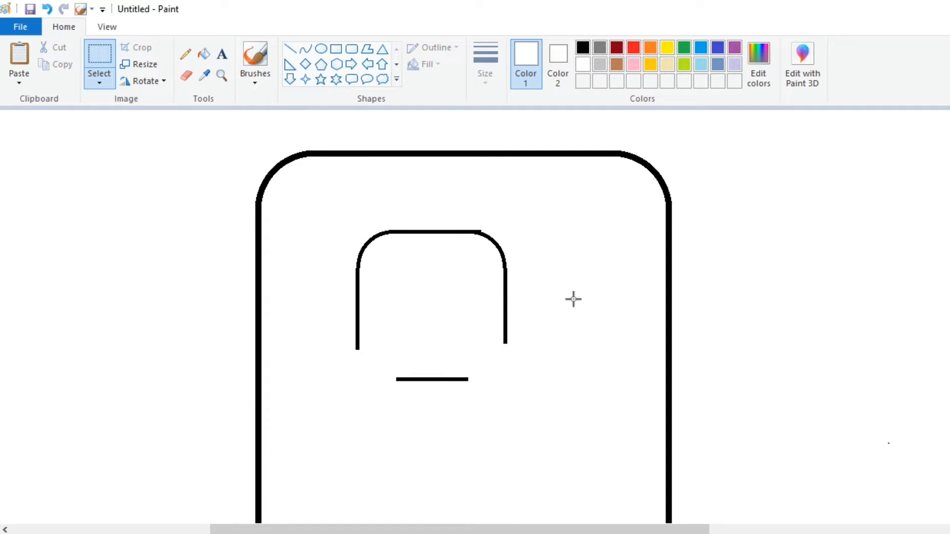
- Paste the copied rounded corner, flip it horizontally and place it over the inner square's upper-right gap
left_click(186, 75)
left_click(19, 82)
left_click(44, 100)
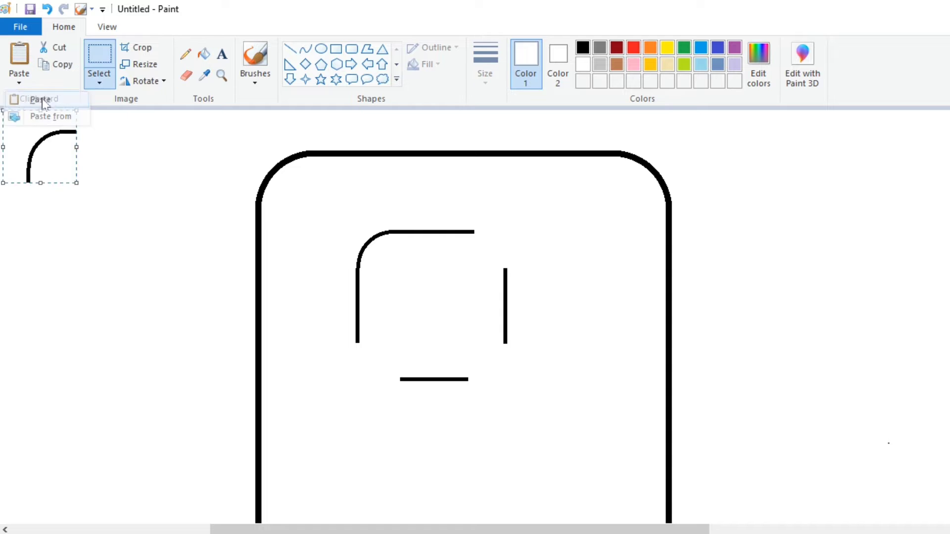
right_click(315, 229)
left_click_drag(40, 149, 501, 239)
mouse_move(359, 359)
left_click(458, 428)
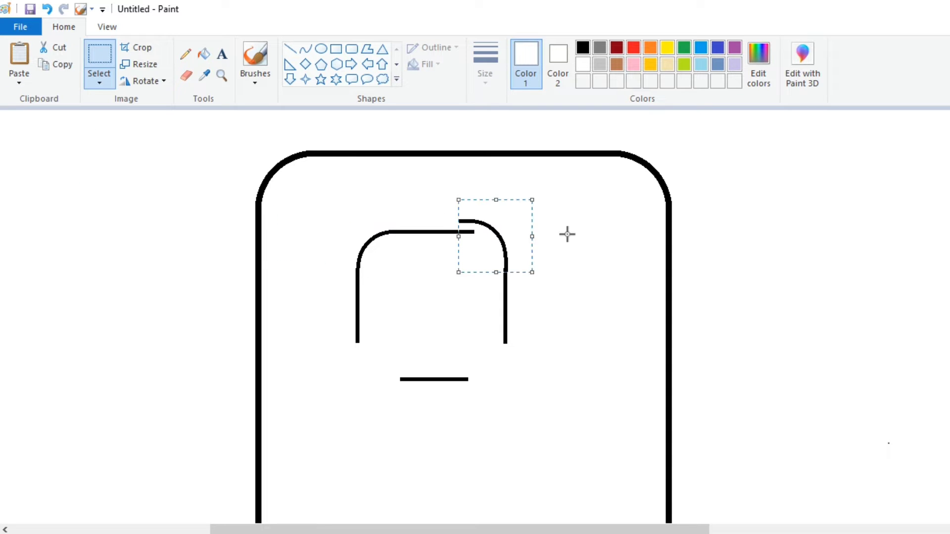
- Nudge the flipped corner down and slightly left until it joins the inner square's top and right sides
key("Left")
key("Left")
key("Down")
key("Down")
key("Down")
key("Down")
key("Down")
key("Down")
key("Down")
key("Down")
key("Down")
key("Down")
key("Down")
key("Down")
key("Down")
key("Down")
left_click(564, 234)
- Close the bottom of the inner square with a vertically flipped copy of its rounded top part
left_click_drag(343, 209, 526, 275)
right_click(484, 246)
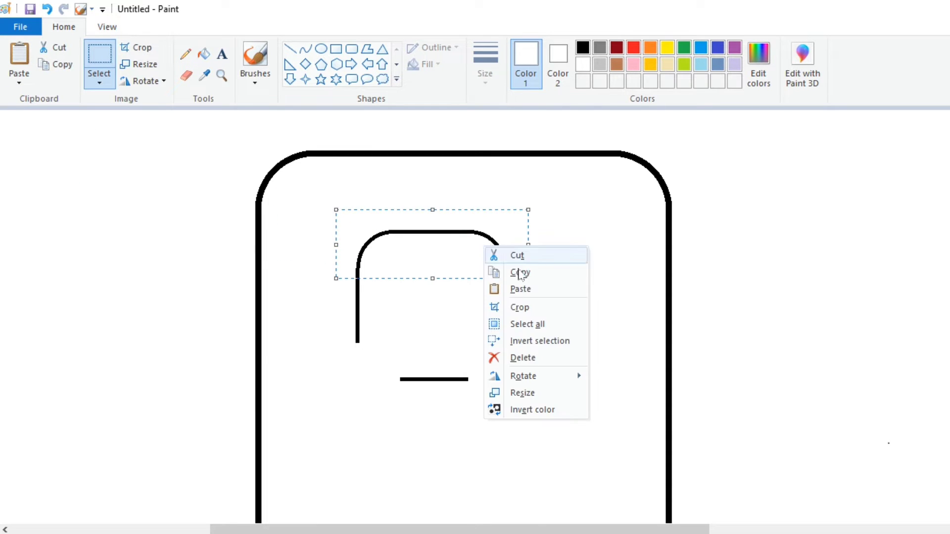
left_click(509, 271)
right_click(213, 177)
left_click(238, 220)
right_click(121, 146)
mouse_move(163, 275)
left_click(269, 329)
left_click_drag(160, 154, 513, 388)
left_click(559, 356)
- Move the completed rounded square into the upper-left corner of the large rounded rectangle, with an even margin to the outline
key("Left")
key("Left")
key("Left")
key("Left")
key("Left")
key("Left")
key("Left")
key("Left")
key("Left")
key("Left")
key("Left")
key("Left")
key("Left")
key("Left")
key("Left")
key("Up")
key("Up")
key("Up")
key("Up")
key("Up")
key("Up")
key("Up")
key("Up")
key("Up")
key("Up")
key("Up")
key("Up")
key("Left")
key("Left")
key("Left")
key("Left")
key("Left")
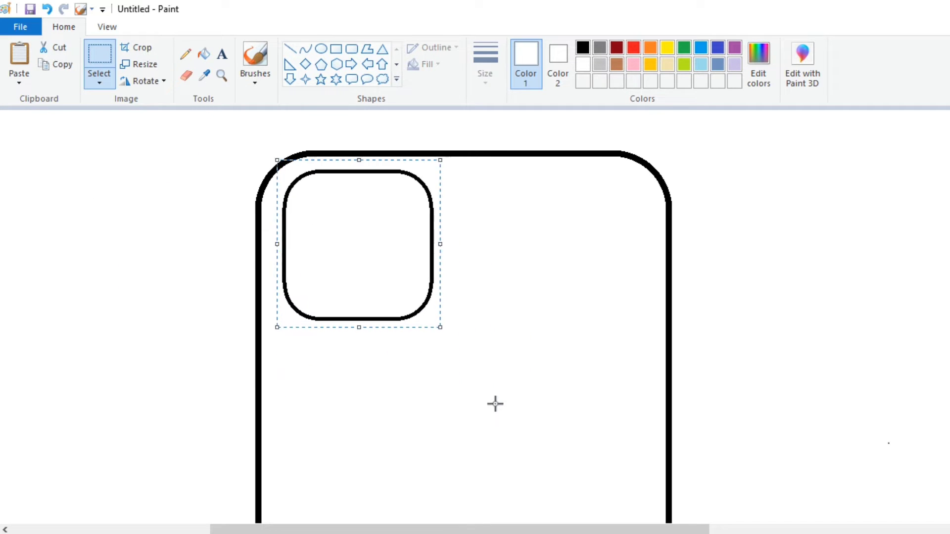
key("Down")
key("Down")
key("Down")
key("Down")
key("Left")
key("Down")
key("Left")
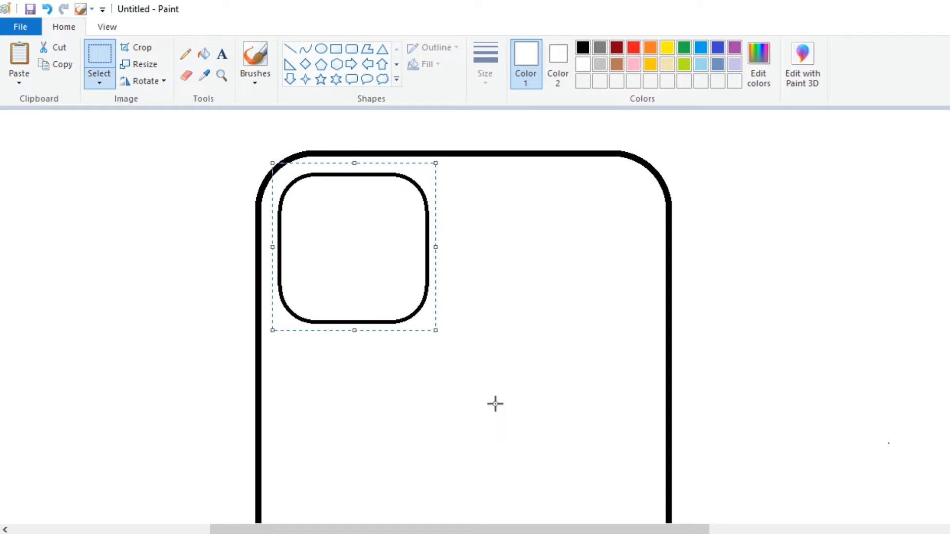
key("Up")
key("Down")
key("Down")
key("Right")
key("Right")
key("Right")
left_click(533, 371)
- Draw three narrow upright rectangles as side buttons along the outside of the phone outline's right edge, the topmost one shortest
left_click(107, 27)
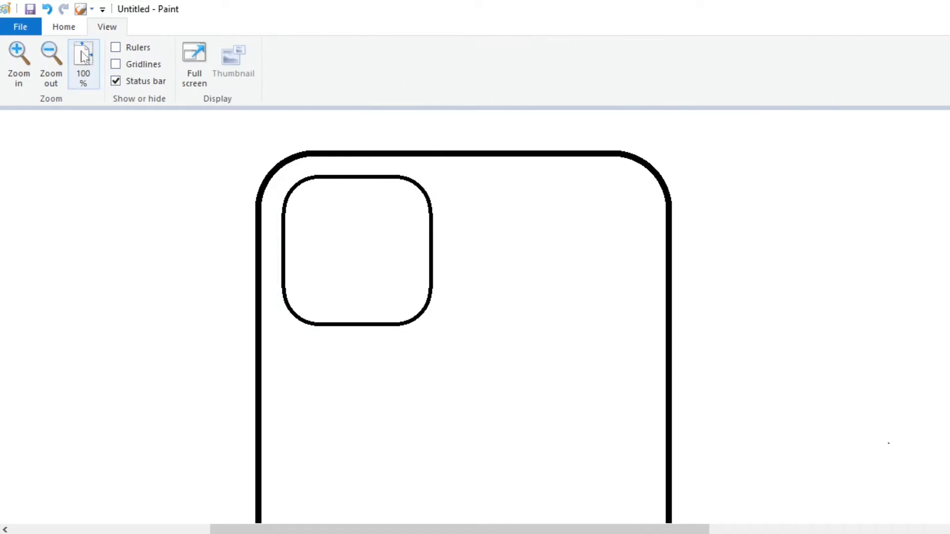
left_click(64, 58)
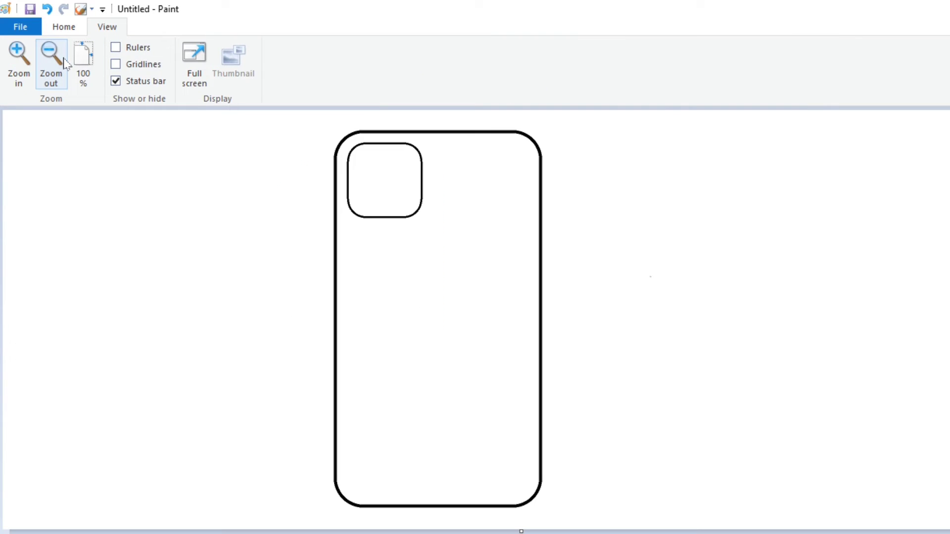
left_click(18, 62)
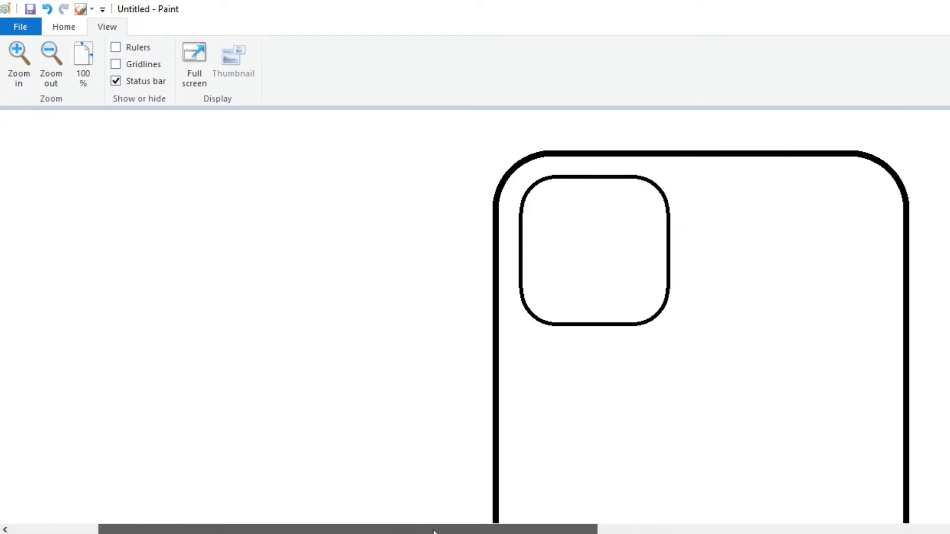
left_click(64, 27)
left_click(336, 48)
left_click(485, 64)
left_click(497, 165)
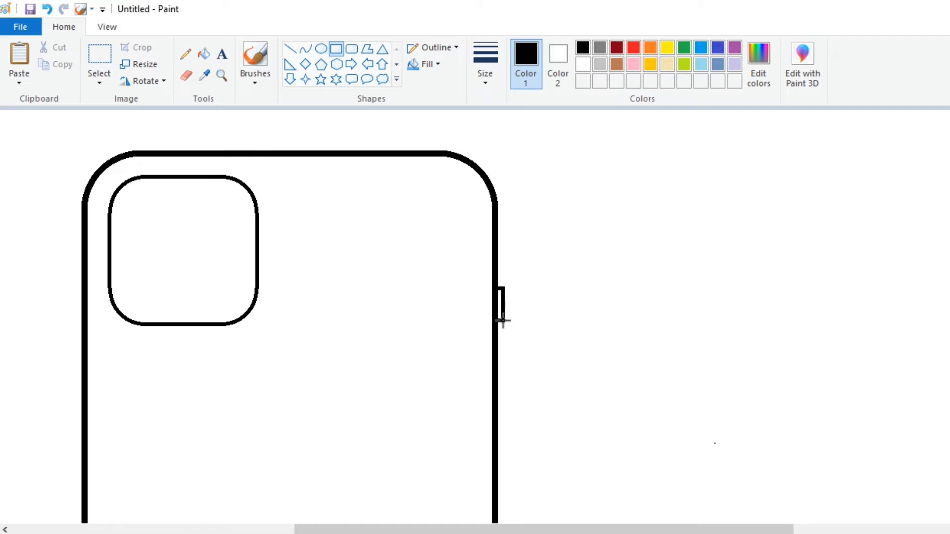
scroll(553, 315, "down", 2)
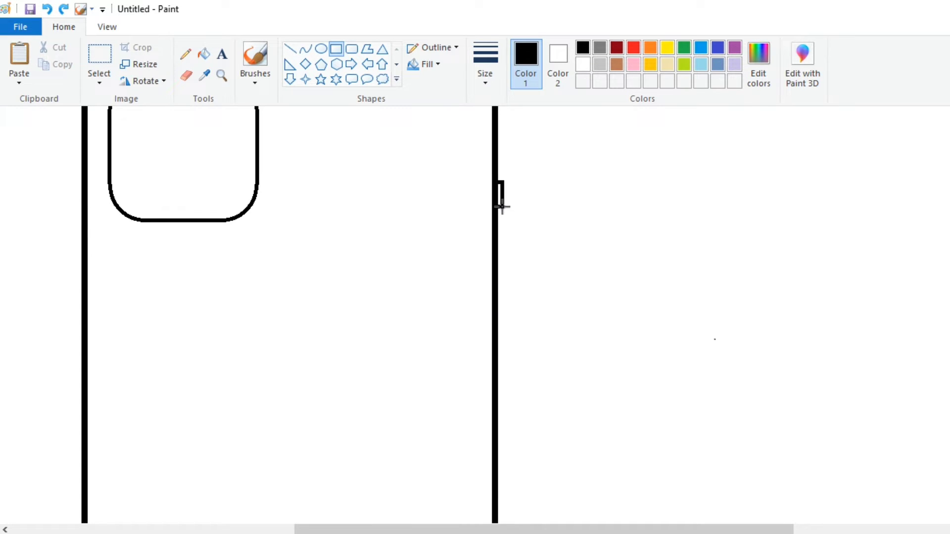
left_click(496, 288)
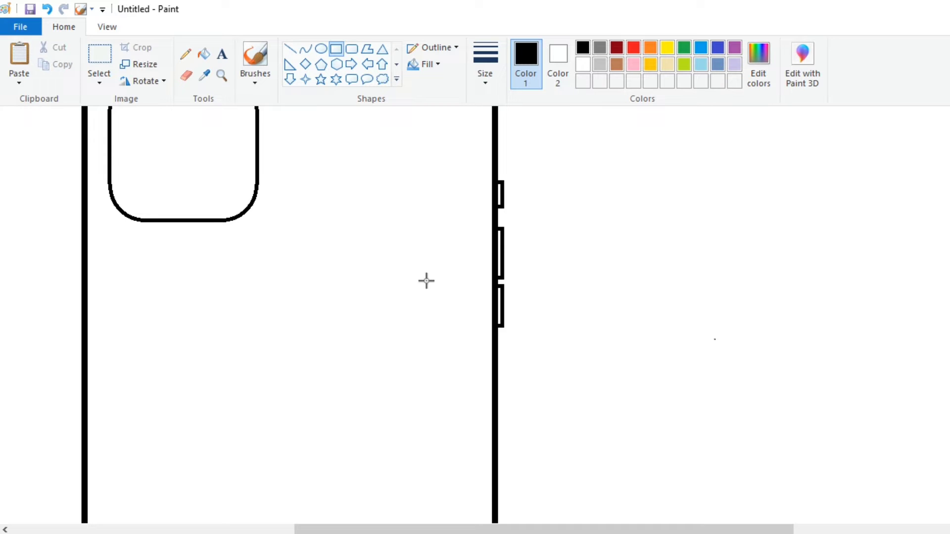
- Draw one narrow upright rectangle as a side button on the outside of the phone outline's left edge, redrawing the first attempt
left_click(105, 30)
left_click(51, 64)
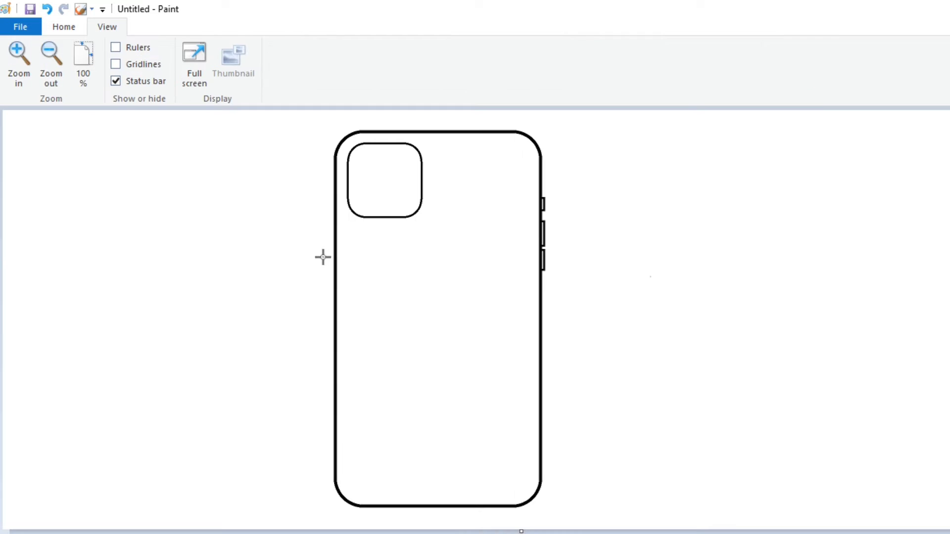
left_click(19, 62)
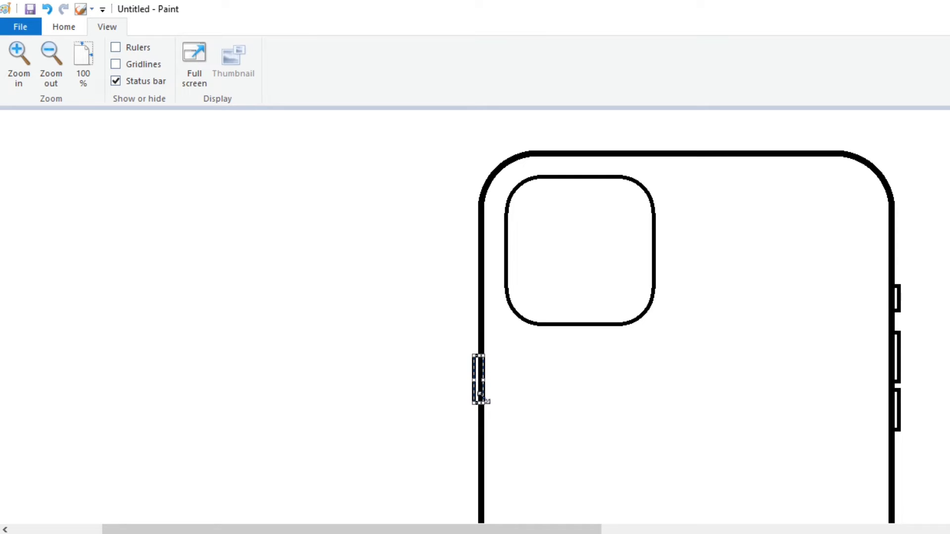
key("ctrl+z")
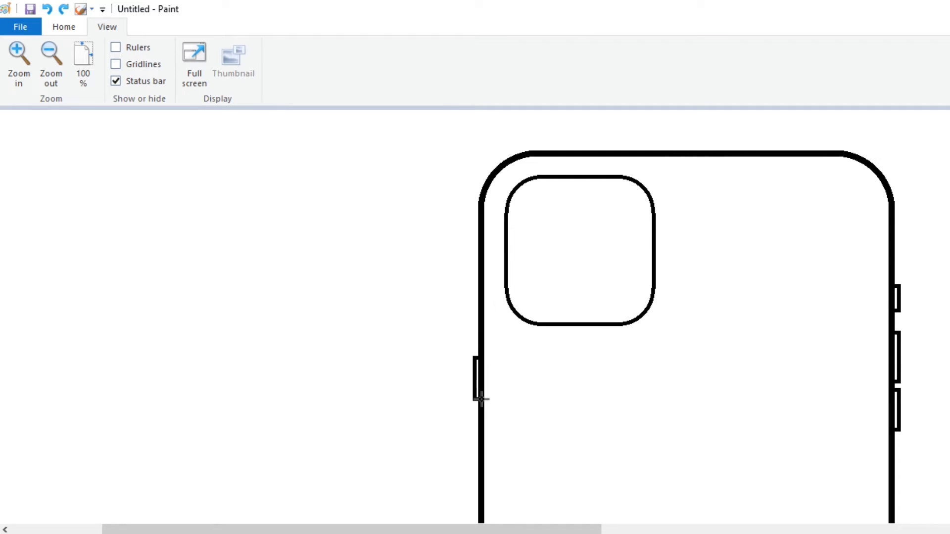
left_click(51, 61)
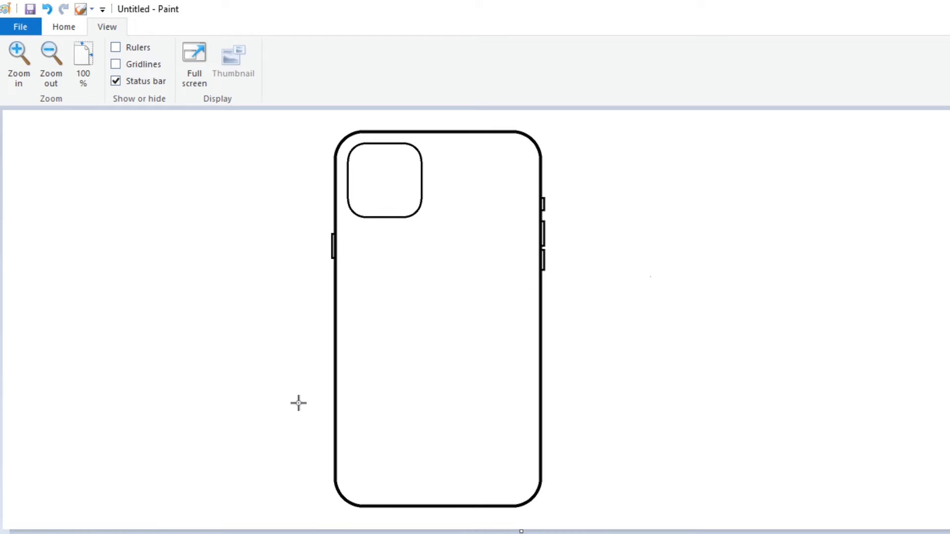
- Undo the last change and slightly enlarge the rounded camera square by percentage, keeping its aspect ratio
key("ctrl+z")
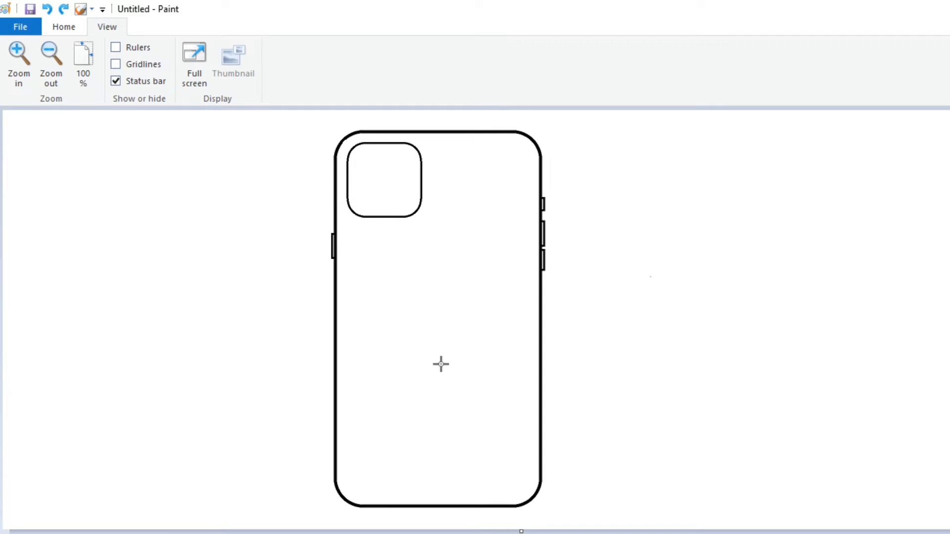
left_click(71, 32)
right_click(394, 176)
left_click(427, 325)
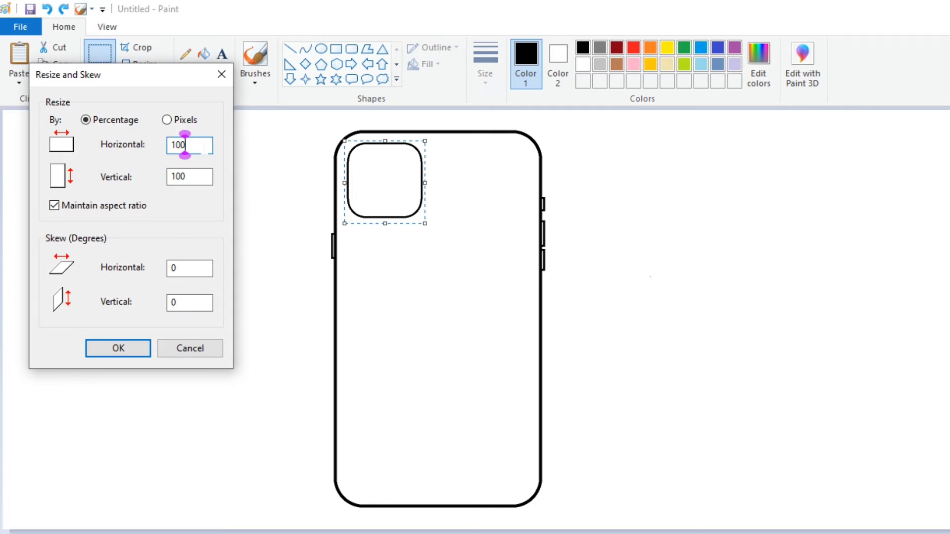
key("Return")
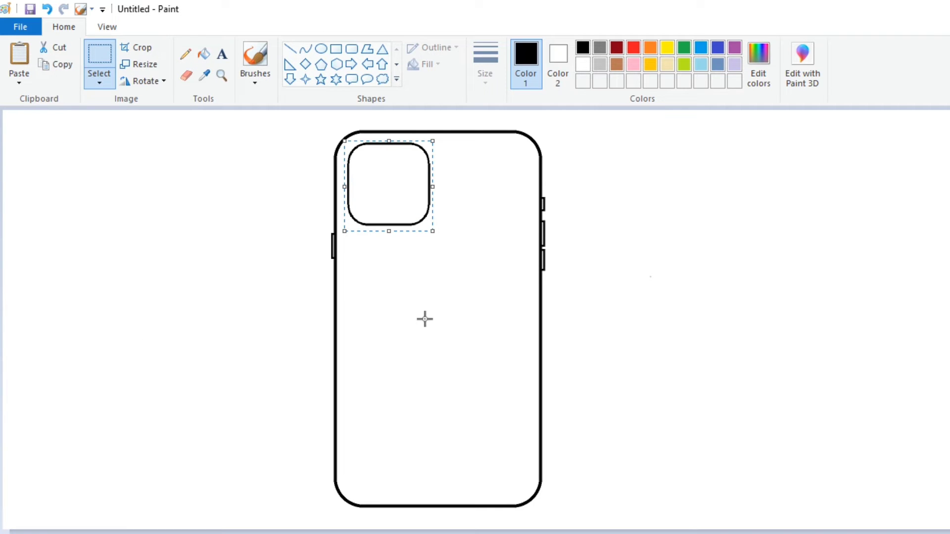
left_click(425, 319)
- Draw a lens from a circle with a small concentric circle inside it, on the blank canvas left of the phone
left_click(107, 26)
left_click(19, 58)
left_click_drag(305, 529, 468, 529)
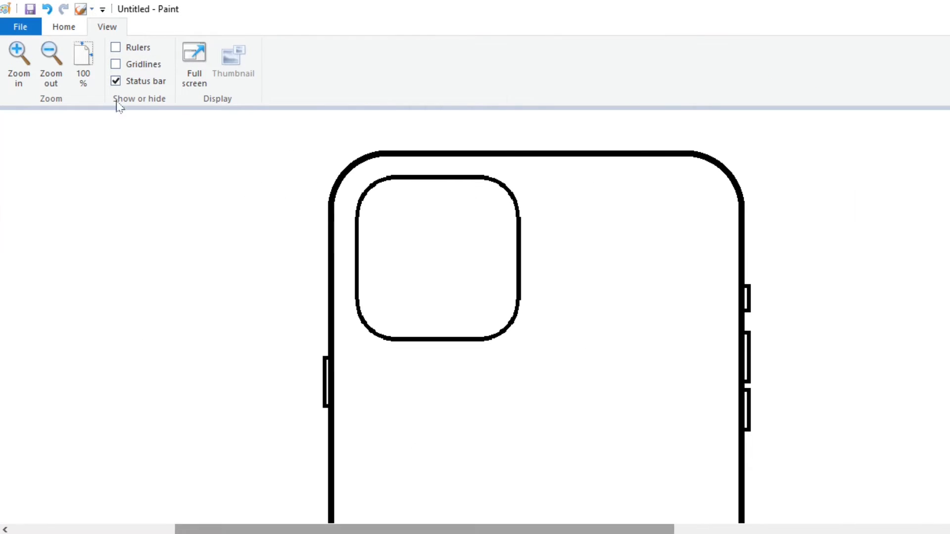
left_click(64, 27)
left_click(324, 51)
left_click_drag(372, 192, 438, 272)
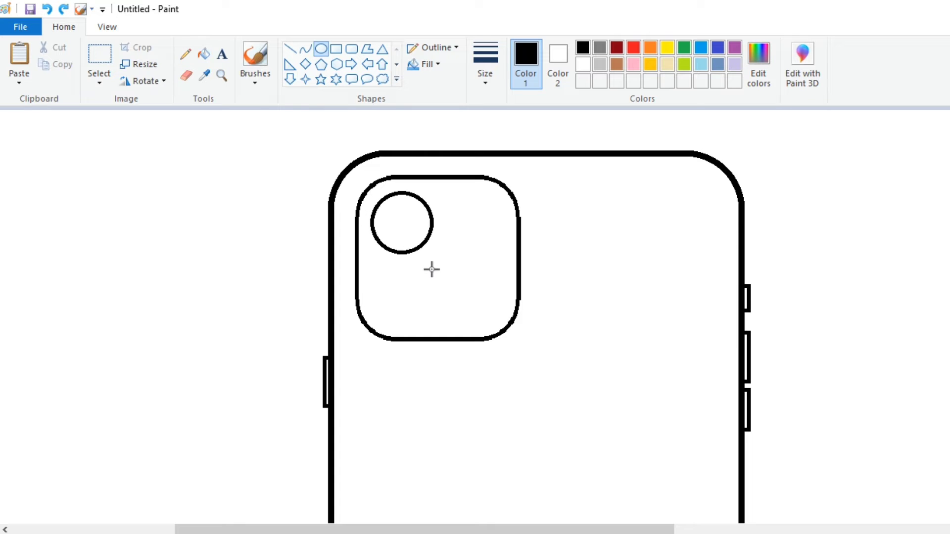
left_click_drag(412, 225, 247, 206)
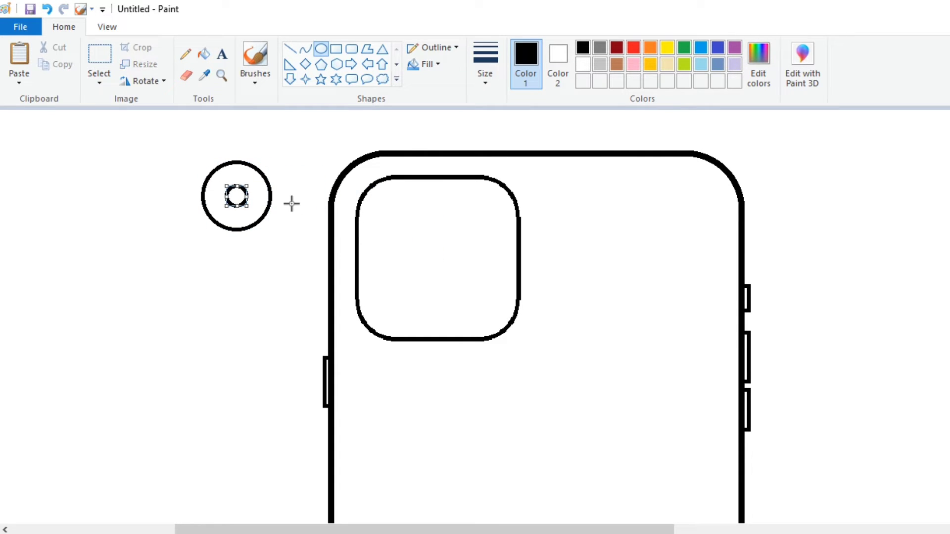
left_click(291, 203)
- Copy the two concentric lens circles and move the original into the camera square's upper-left corner
left_click(99, 53)
left_click_drag(196, 153, 275, 232)
right_click(249, 197)
left_click(283, 223)
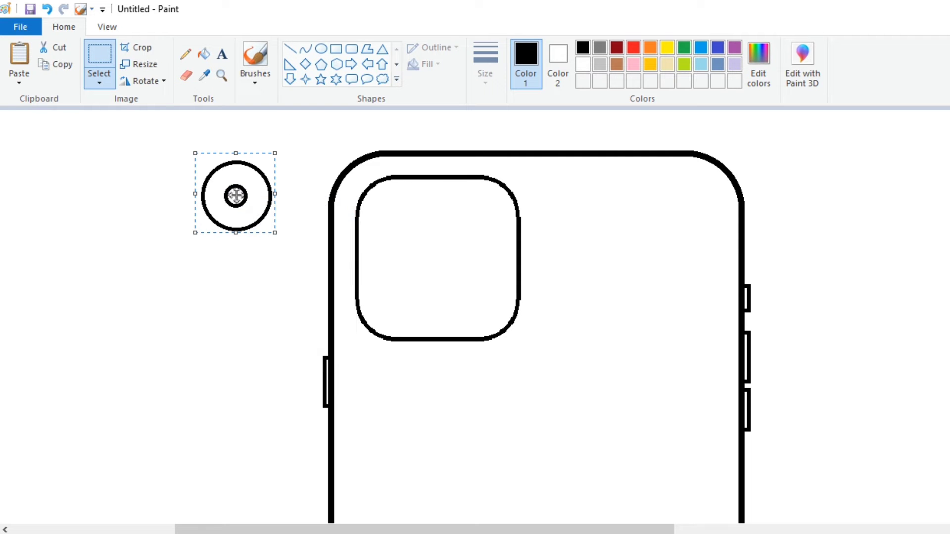
left_click_drag(236, 196, 398, 221)
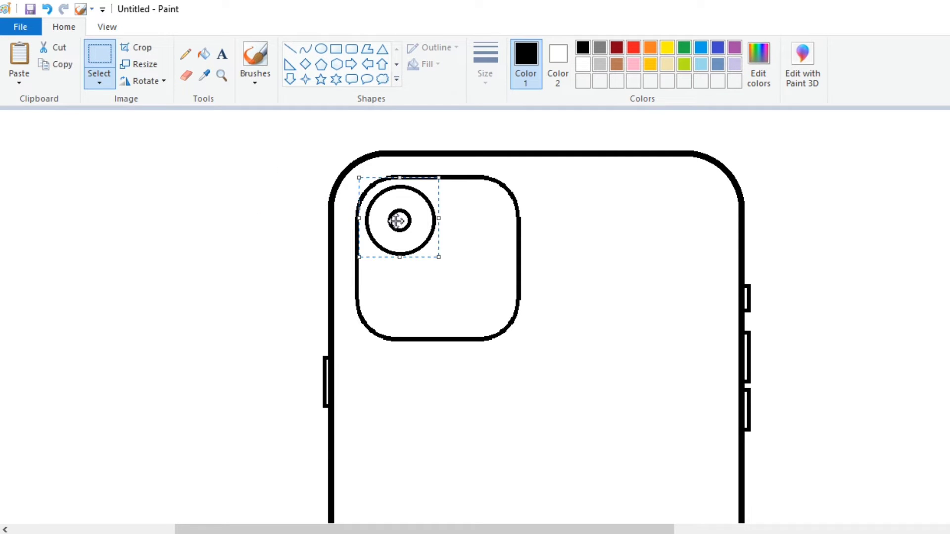
- Paste two more lenses into the camera square, one at the middle right and one at the lower left
key("ctrl+v")
left_click_drag(43, 153, 478, 259)
key("ctrl+v")
left_click(546, 242)
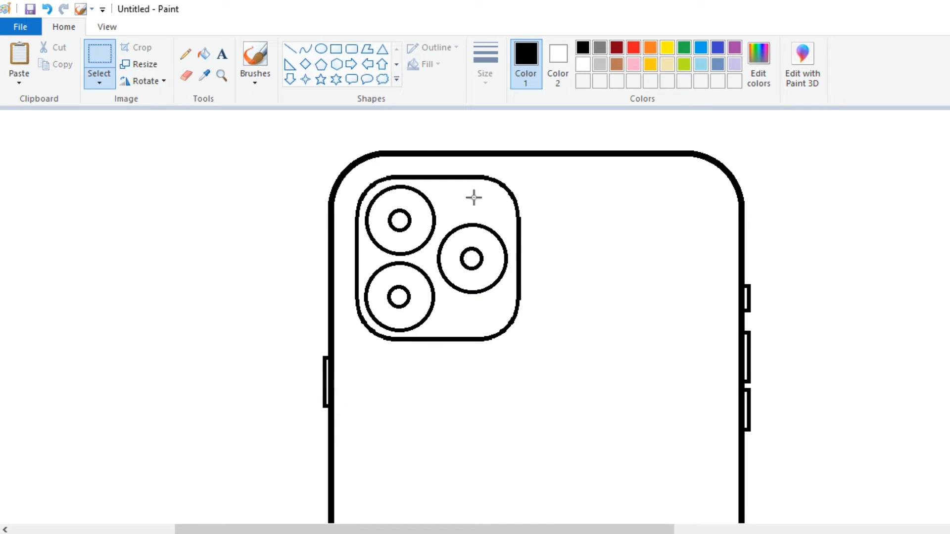
- Add small circles above and below the camera square's right-hand lens, centred on it, and a tiny dot beside the lower circle
left_click(321, 49)
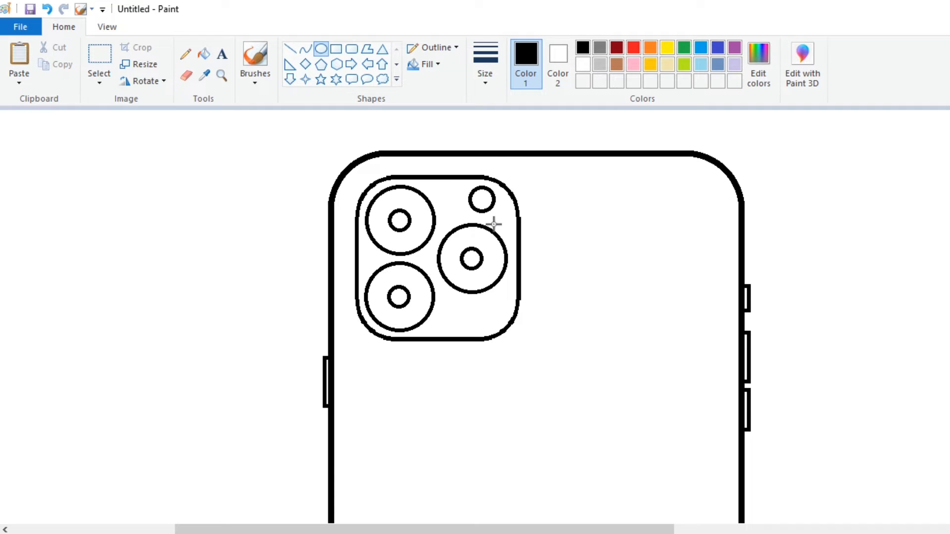
left_click_drag(493, 224, 492, 224)
key("Left")
key("Left")
key("Left")
key("Left")
key("Left")
key("Left")
key("Left")
key("Left")
key("Left")
key("Left")
key("Left")
key("Left")
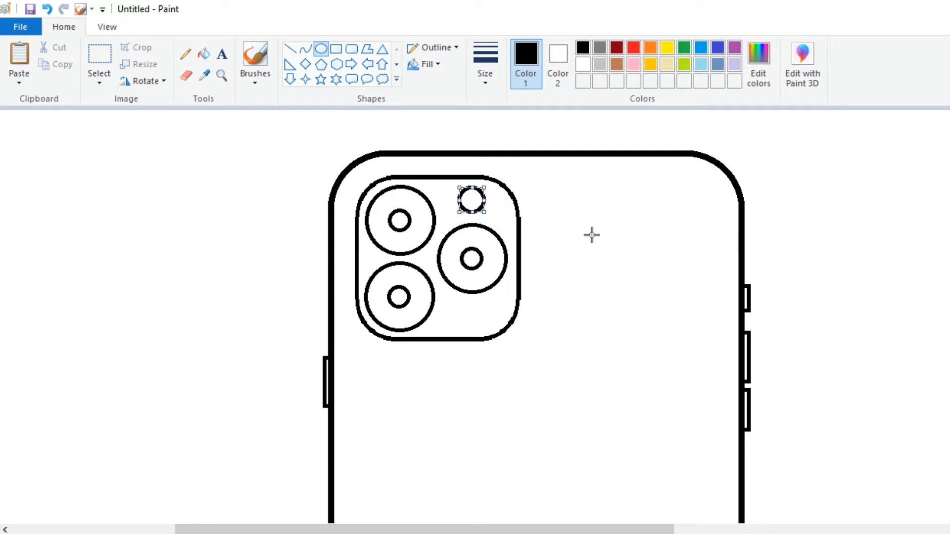
left_click_drag(480, 326, 487, 331)
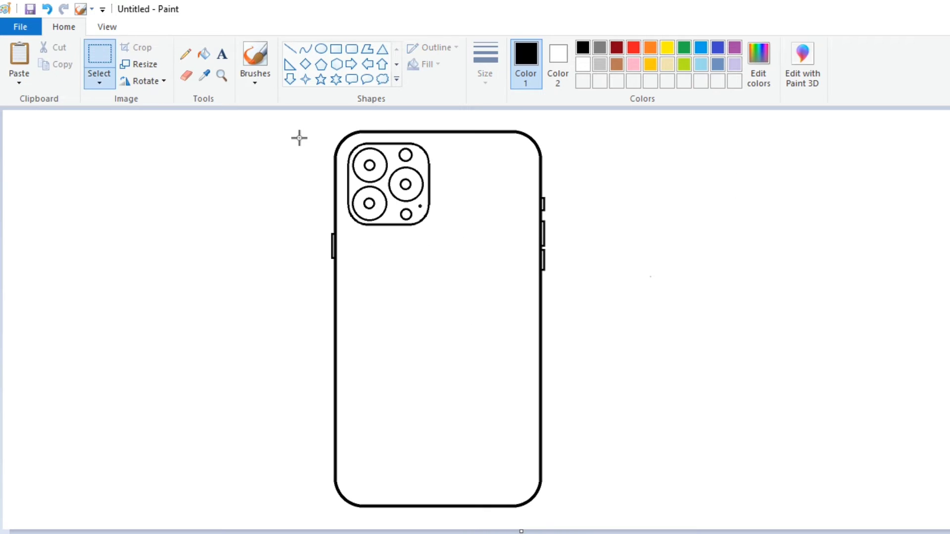
- Copy the whole phone drawing and move the original to the right on the canvas
left_click_drag(311, 120, 557, 515)
right_click(477, 244)
left_click(446, 263)
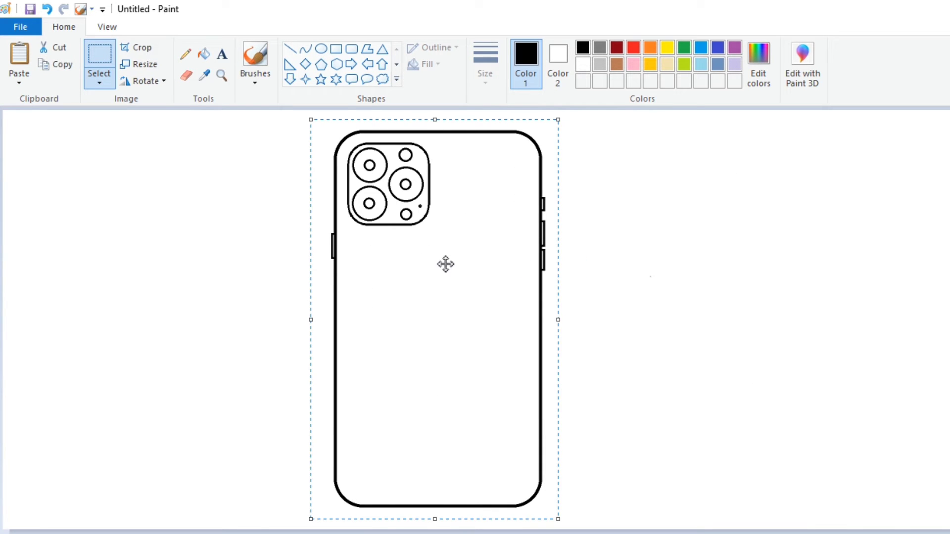
mouse_move(445, 263)
left_mouse_down()
mouse_move(596, 300)
mouse_move(585, 299)
left_mouse_up()
- Paste the copied phone drawing and flip it horizontally
key("ctrl+v")
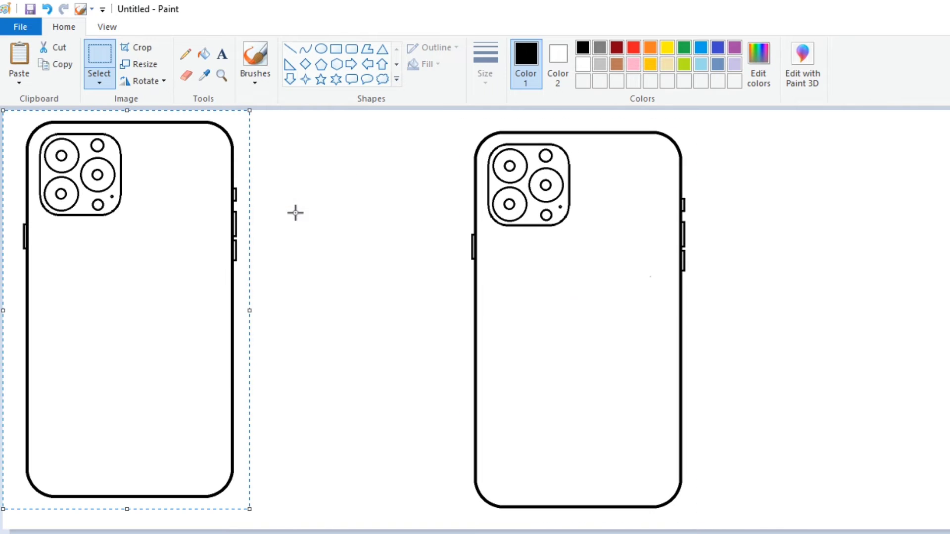
right_click(168, 234)
mouse_move(230, 369)
left_click(327, 439)
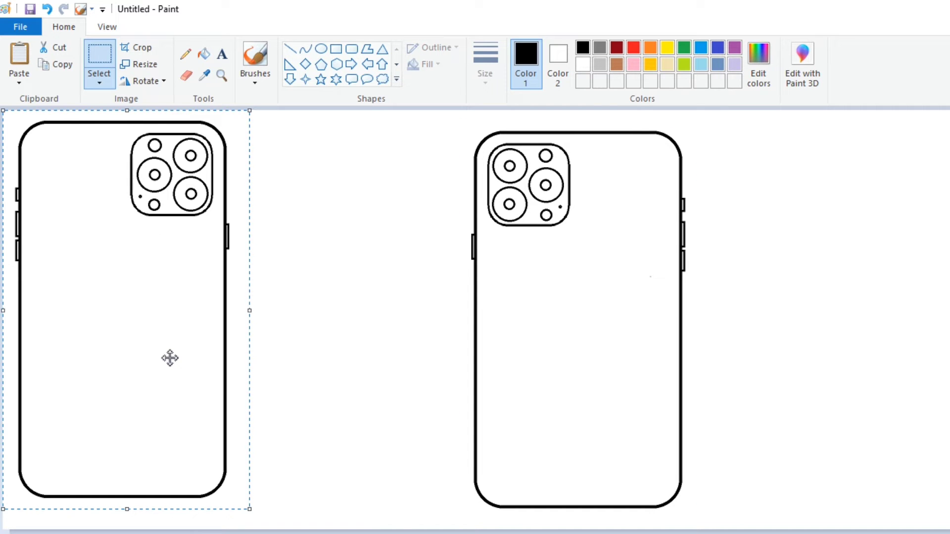
- Lay the mirrored phone copy over the original drawing, aligning the two outlines
left_click_drag(162, 356, 618, 368)
key("Right")
key("Right")
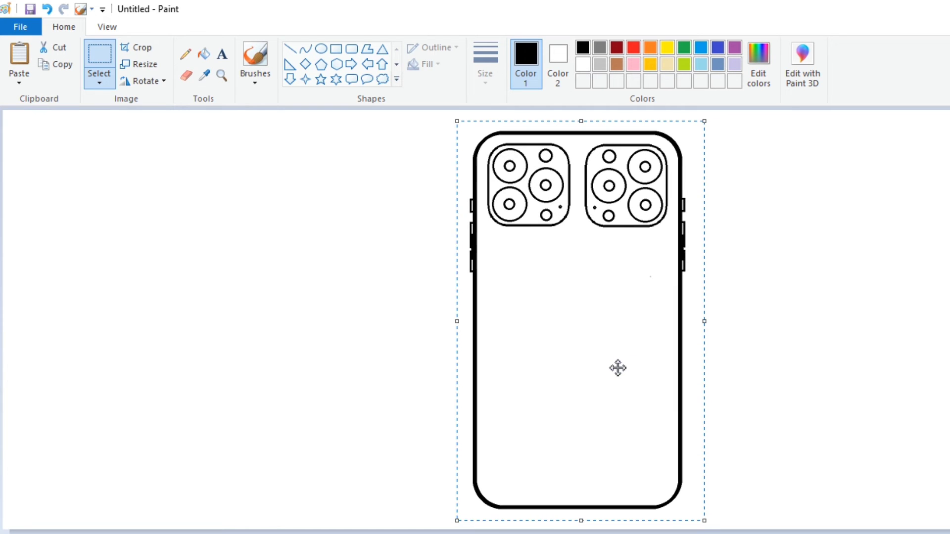
- Move the mirrored phone copy off the original so it stands on its own to the left of it
key("Left")
key("Left")
key("Left")
key("Left")
key("Left")
key("Left")
key("Left")
key("Left")
key("Left")
key("Left")
key("Left")
key("Left")
key("Left")
key("Left")
key("Left")
key("Left")
key("Left")
key("Left")
key("Left")
key("Left")
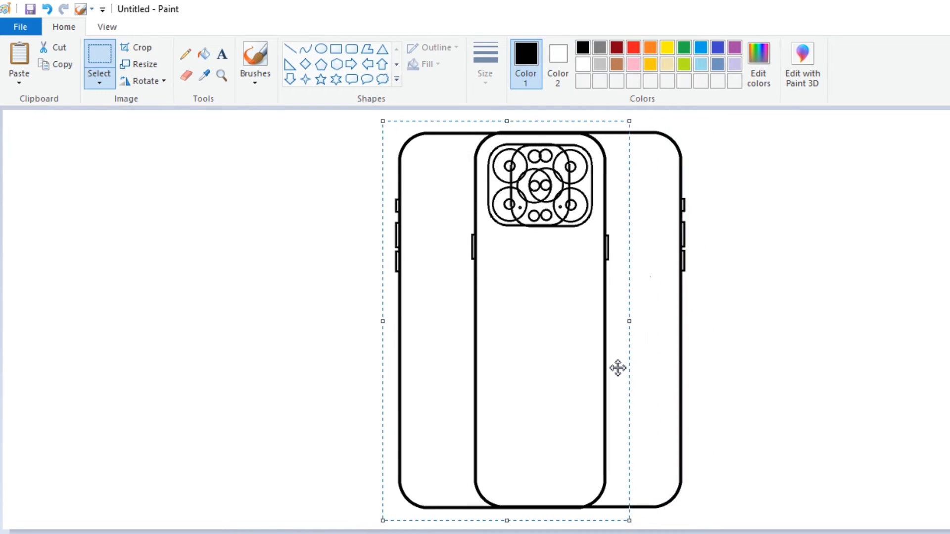
key("Left")
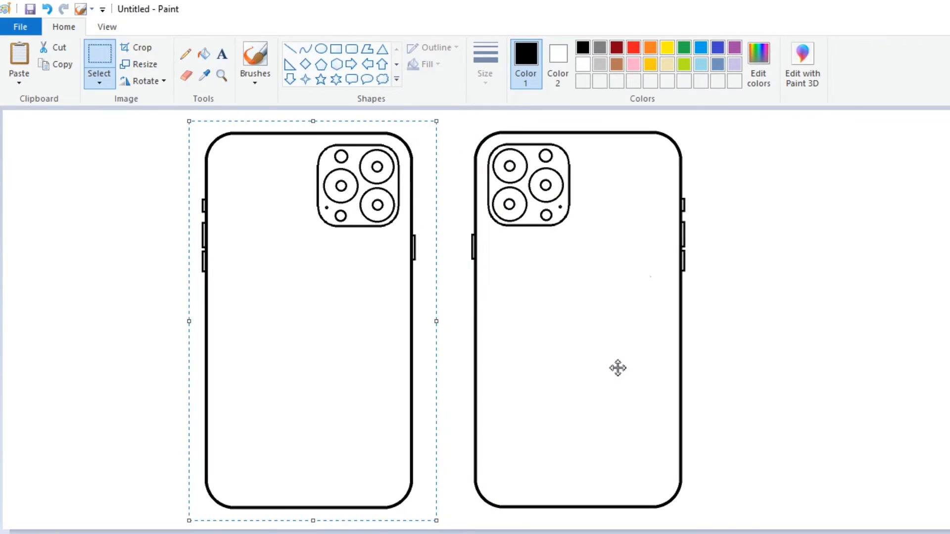
- Remove the camera square with its lenses, small circles and dot from the left phone, leaving only the body and side buttons
left_click(203, 53)
left_click(583, 64)
left_click(391, 148)
left_click(100, 54)
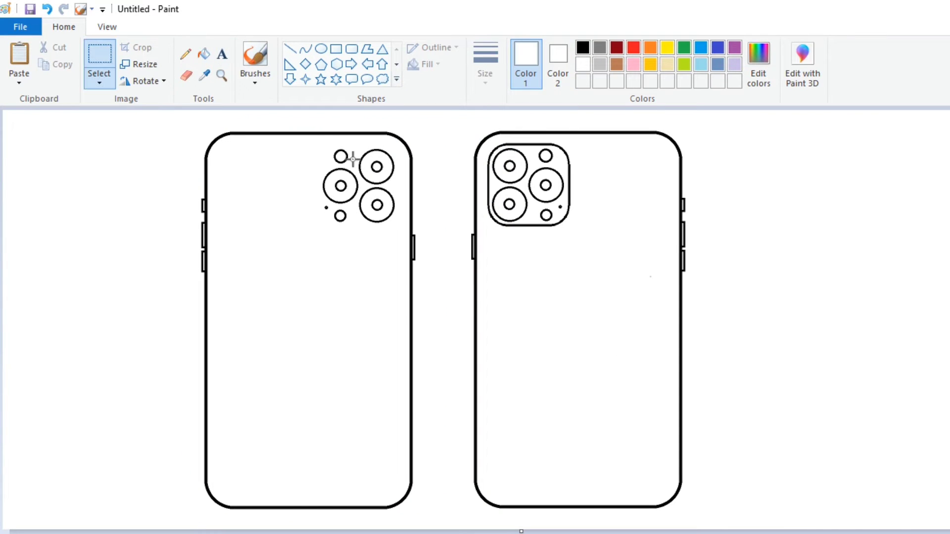
right_click(395, 185)
left_click(431, 296)
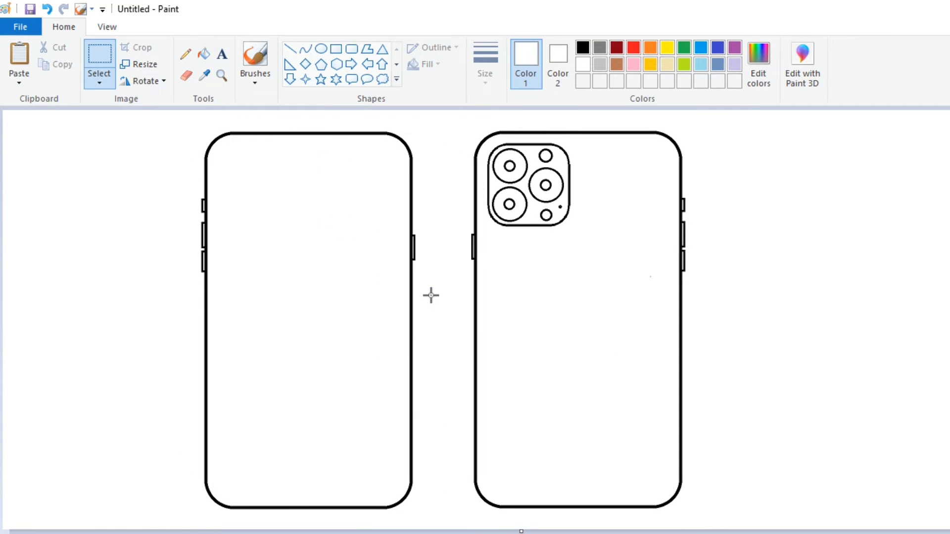
- Fill the three lens rings and the lower small circle of the right phone's camera with black
left_click(203, 53)
left_click(583, 47)
left_click(519, 175)
left_click(546, 174)
left_click(518, 212)
left_click(546, 214)
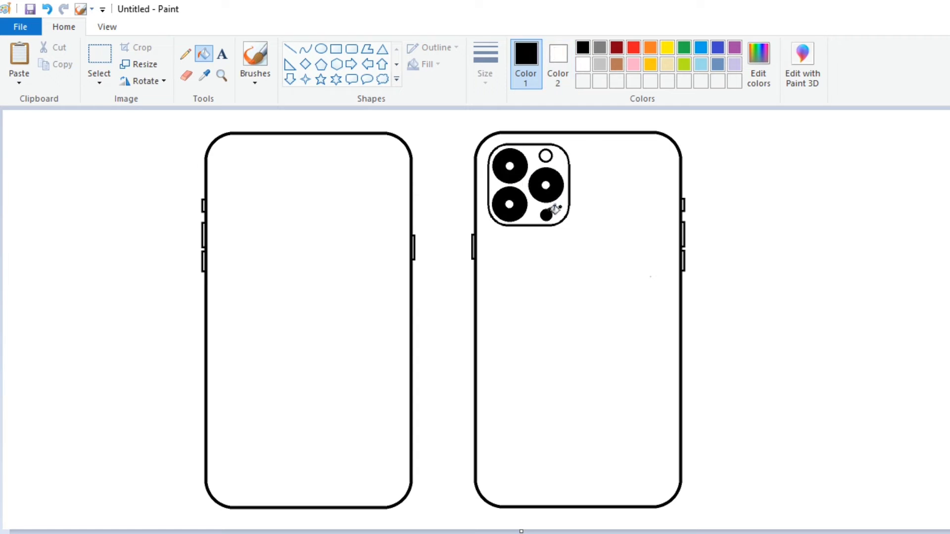
- Draw a straight vertical line nearly as tall as the phone and move it into the empty space left of the left phone
left_click(290, 49)
left_click(485, 62)
left_click(513, 162)
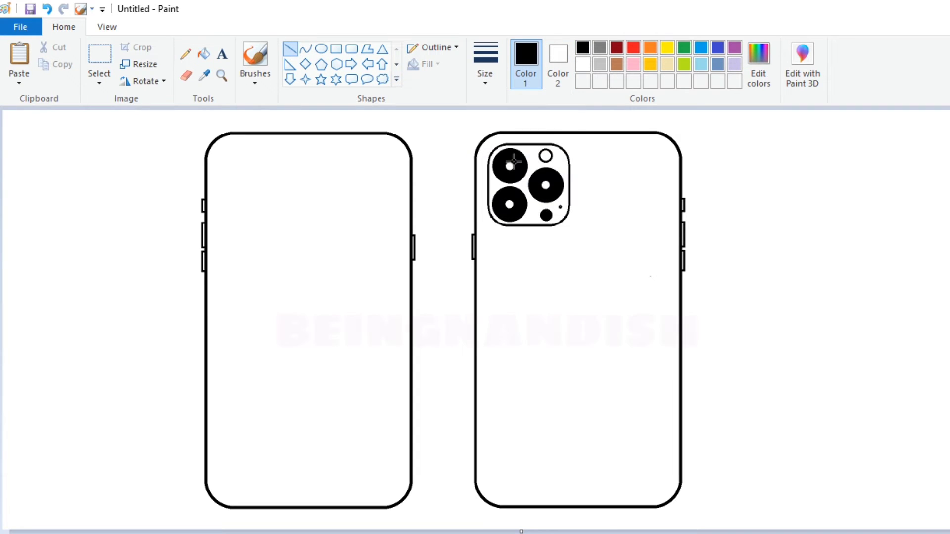
left_click_drag(229, 249, 243, 467)
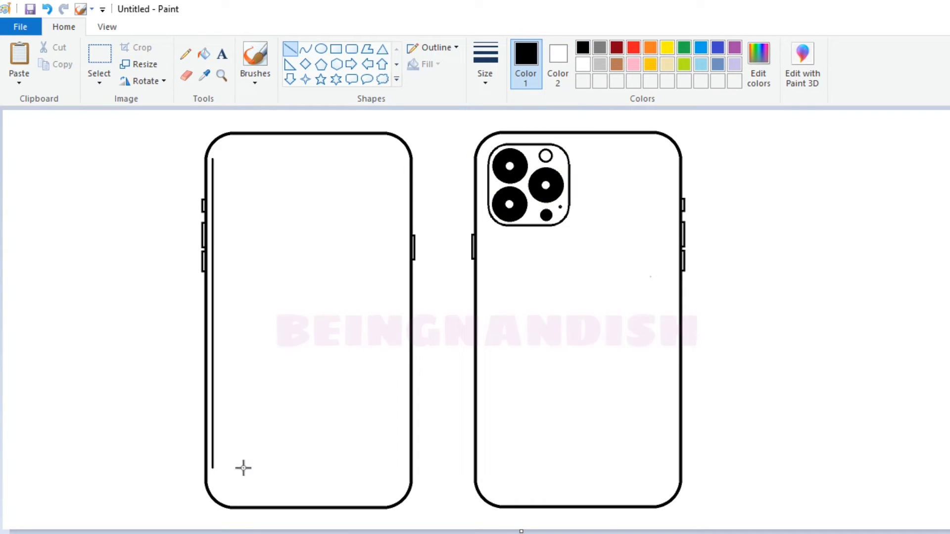
key("Left")
key("Left")
key("Left")
key("Left")
key("Left")
key("Left")
key("Left")
key("Left")
key("Left")
key("Left")
key("Left")
key("Left")
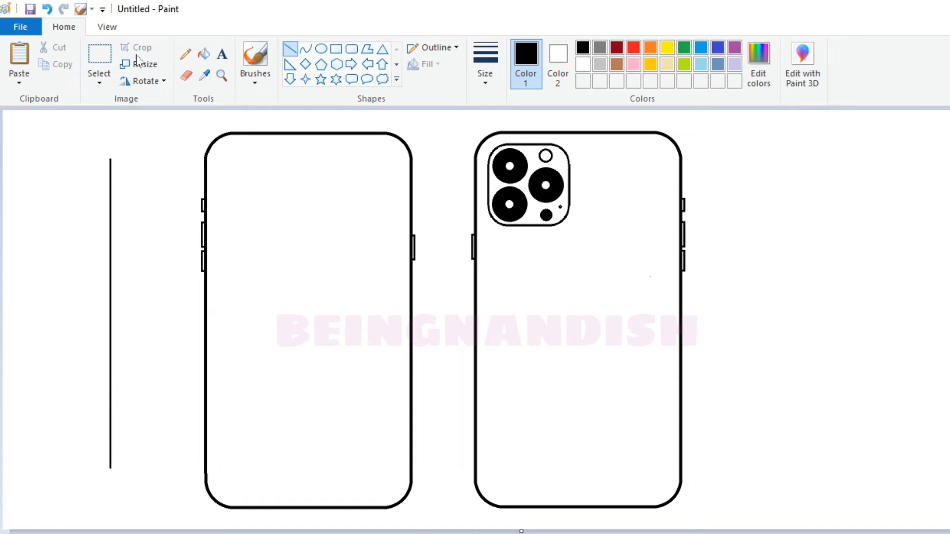
- Draw a small circle at the upper end of the vertical line so its left side meets the line
left_click(321, 48)
left_click(107, 27)
left_click(19, 62)
left_click_drag(220, 187, 287, 308)
key("Up")
key("Up")
key("Up")
key("Up")
key("Up")
key("Up")
key("Up")
key("Up")
key("Up")
key("Up")
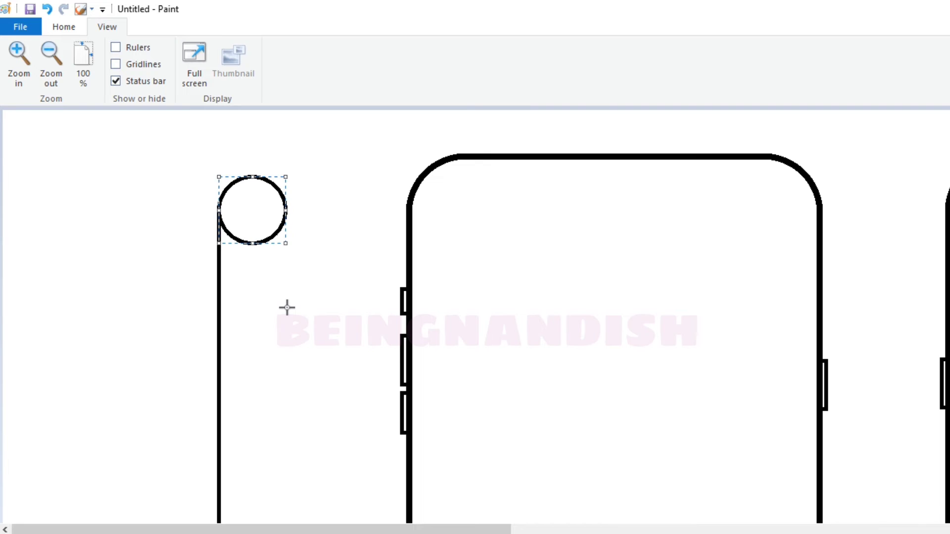
- Delete the lower half and upper-right part of the circle, leaving a quarter arc that rounds the line's top
left_click(64, 26)
left_click(99, 55)
left_click_drag(222, 210, 303, 283)
key("Delete")
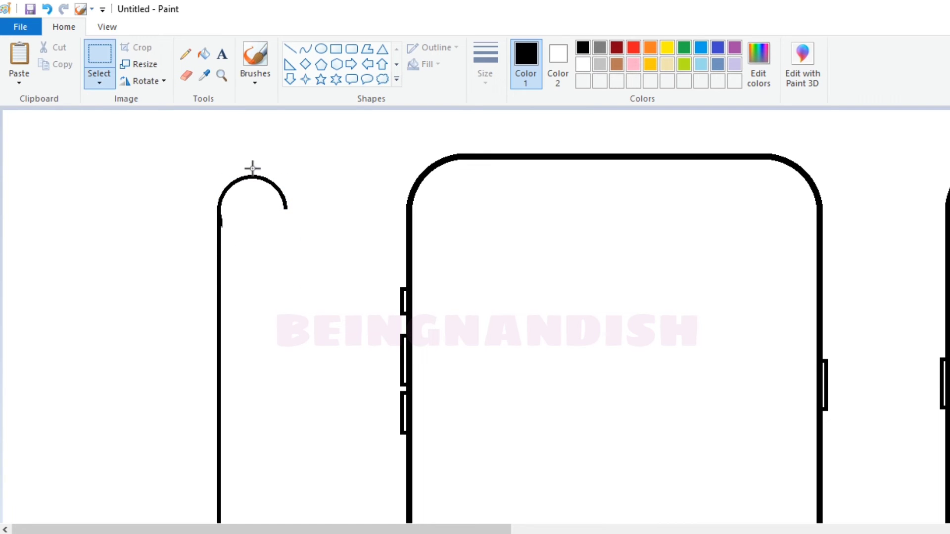
left_click(186, 76)
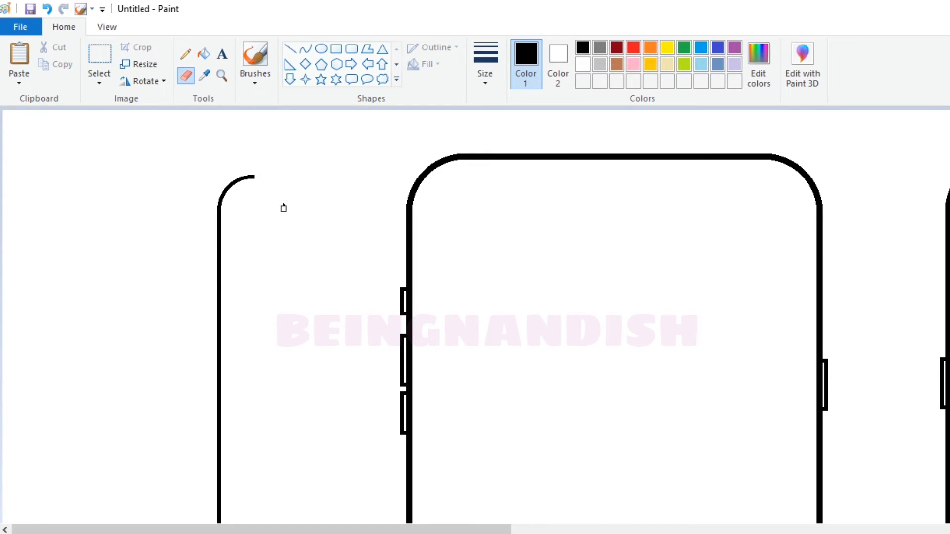
- Copy the vertical line with its rounded top and place the copy just inside the left phone's left edge
left_click(99, 54)
left_click_drag(190, 146, 285, 301)
left_click_drag(303, 484, 302, 533)
scroll(341, 309, "down", 4)
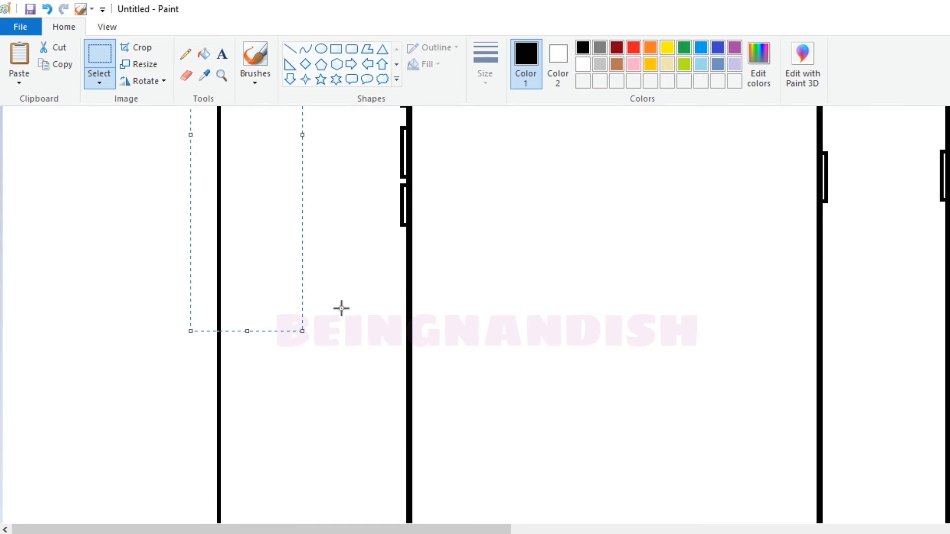
left_click(341, 308)
scroll(342, 309, "up", 4)
left_click(106, 27)
left_click(61, 66)
left_click(64, 27)
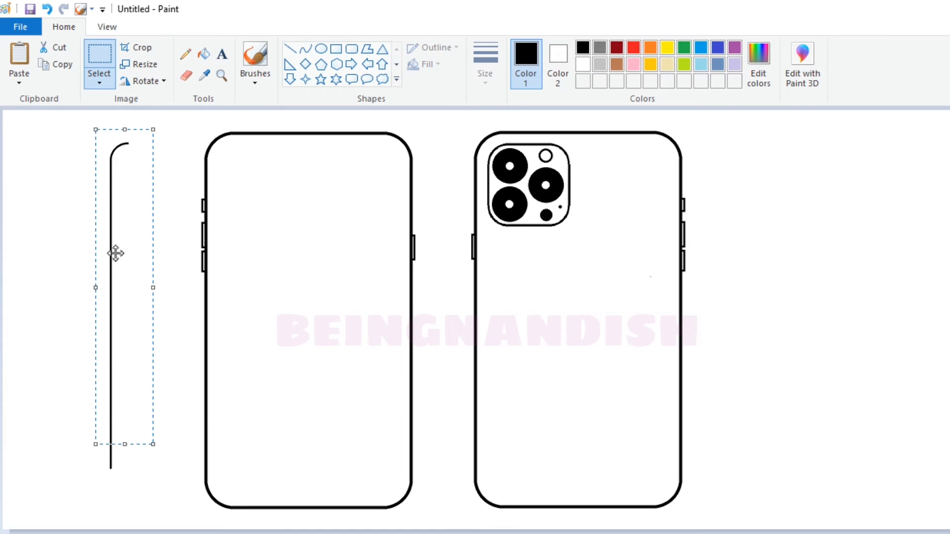
key("ctrl+c")
key("ctrl+v")
left_click_drag(38, 215, 230, 234)
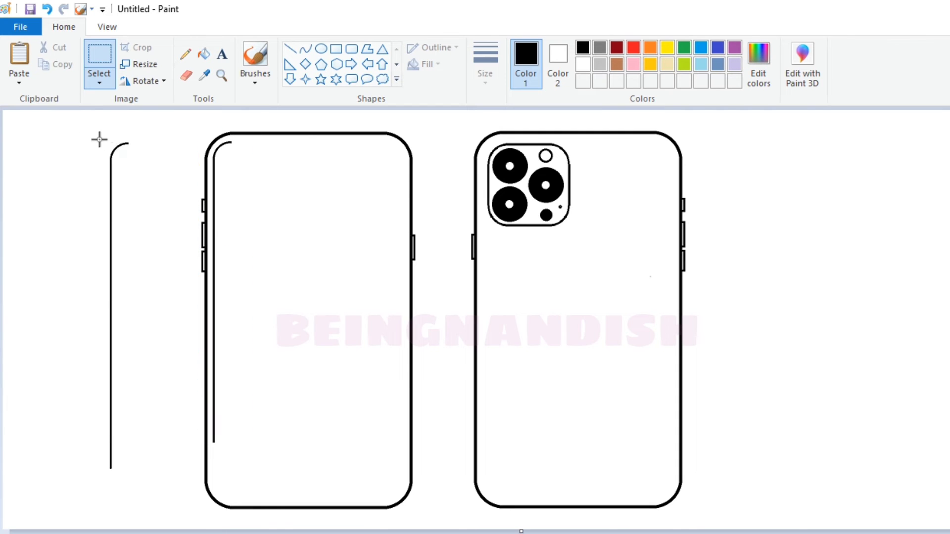
- Place a horizontally flipped copy of the line inside the phone's right edge and join both arcs with a straight top line
key("ctrl+v")
right_click(25, 170)
mouse_move(62, 301)
left_click(164, 370)
left_click_drag(14, 233, 393, 252)
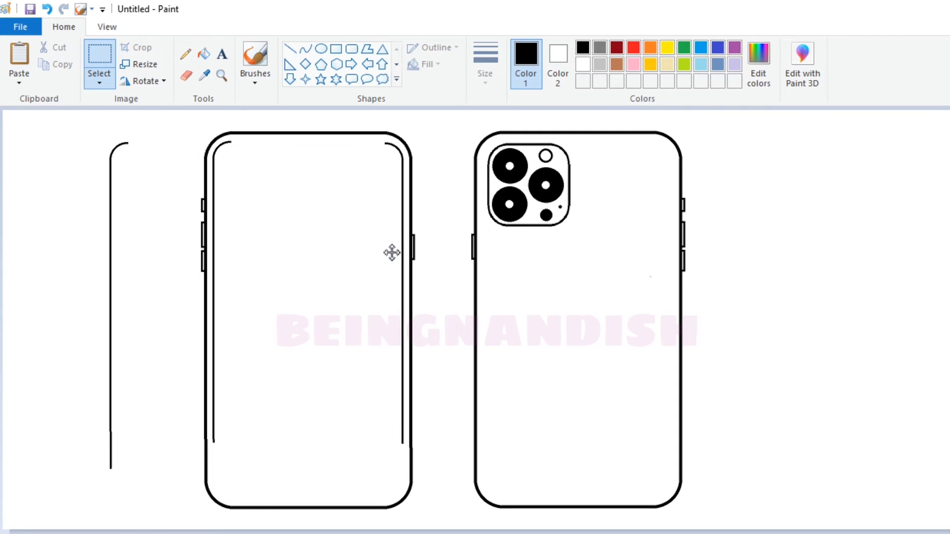
left_click(439, 256)
left_click(290, 49)
left_click_drag(231, 143, 386, 143)
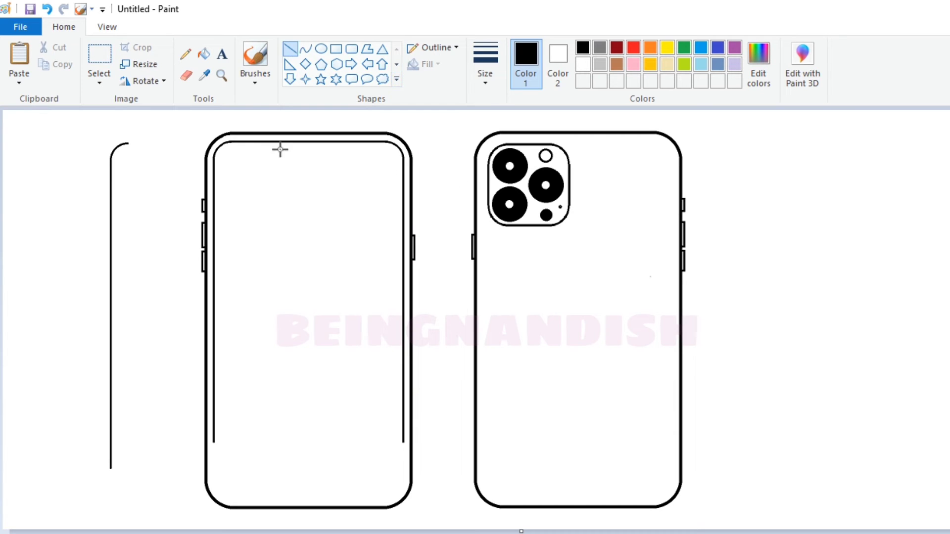
- Copy the upper end of the left phone, flip it vertically and fit it over the lower end to close the screen border
left_click(99, 56)
left_click_drag(428, 195, 434, 197)
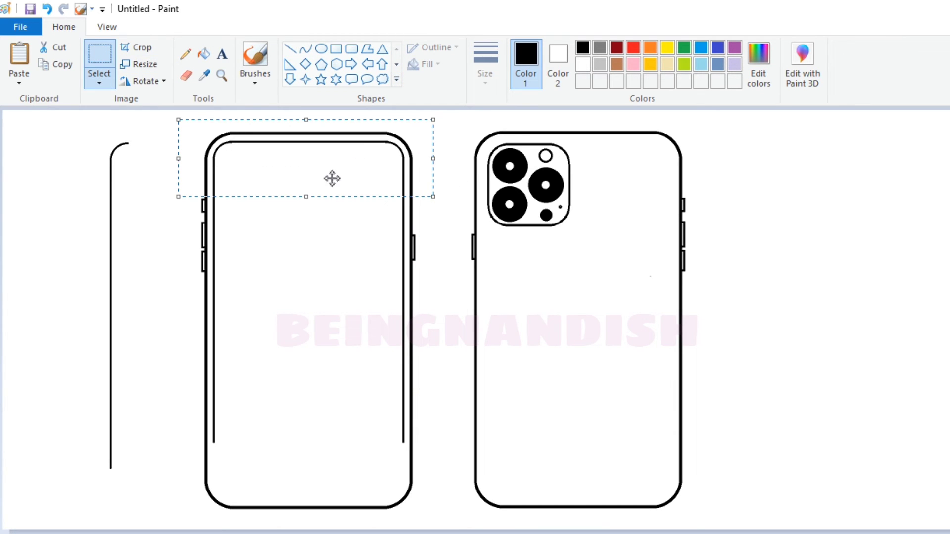
key("ctrl+c")
key("ctrl+v")
right_click(89, 153)
mouse_move(148, 285)
left_click(252, 336)
left_click_drag(134, 136, 309, 478)
key("Down")
key("Down")
key("Down")
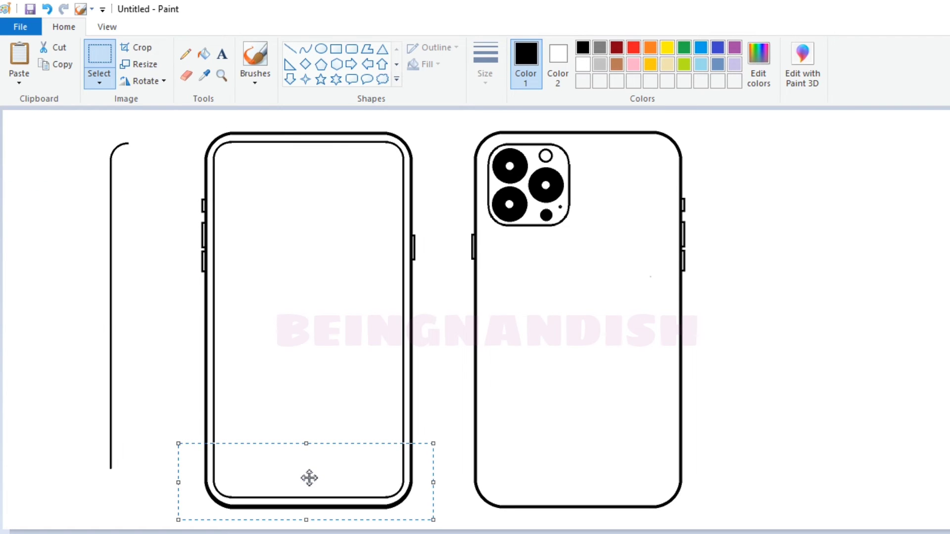
key("Down")
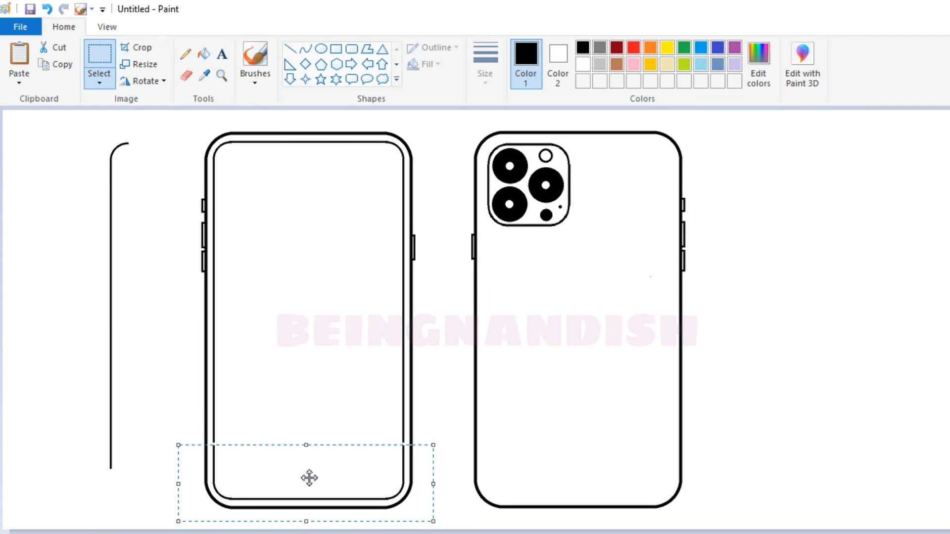
- Copy a straight section of the screen's side lines and place it over the gaps near the lower corners
left_click(198, 326)
left_click_drag(405, 402, 409, 405)
right_click(370, 375)
left_click(419, 402)
right_click(125, 198)
left_click(144, 243)
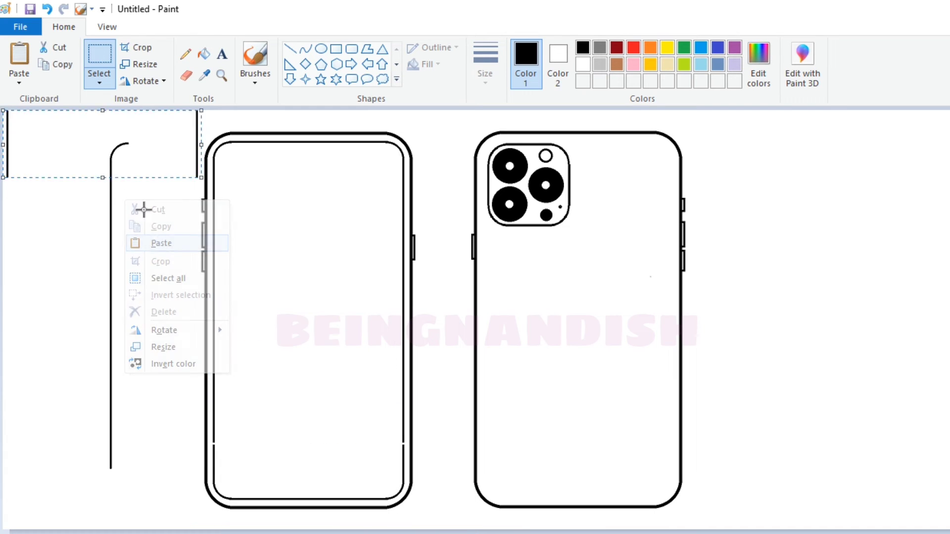
left_click_drag(102, 149, 311, 438)
key("Left")
key("Left")
left_click(129, 278)
- Fill the leftover vertical line beside the left phone with white and set the drawing colour back to black
left_click(204, 53)
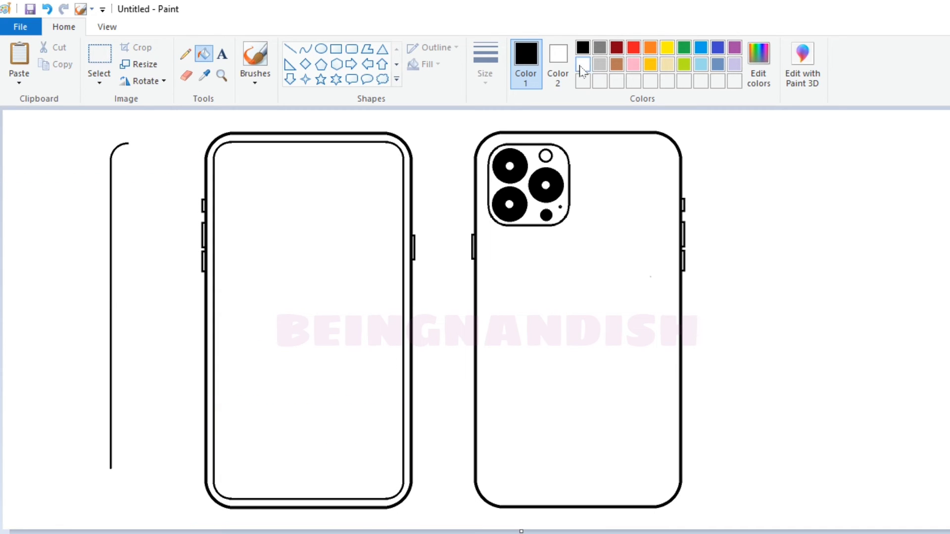
left_click(583, 64)
left_click(124, 143)
left_click(107, 27)
left_click(19, 55)
left_click(64, 27)
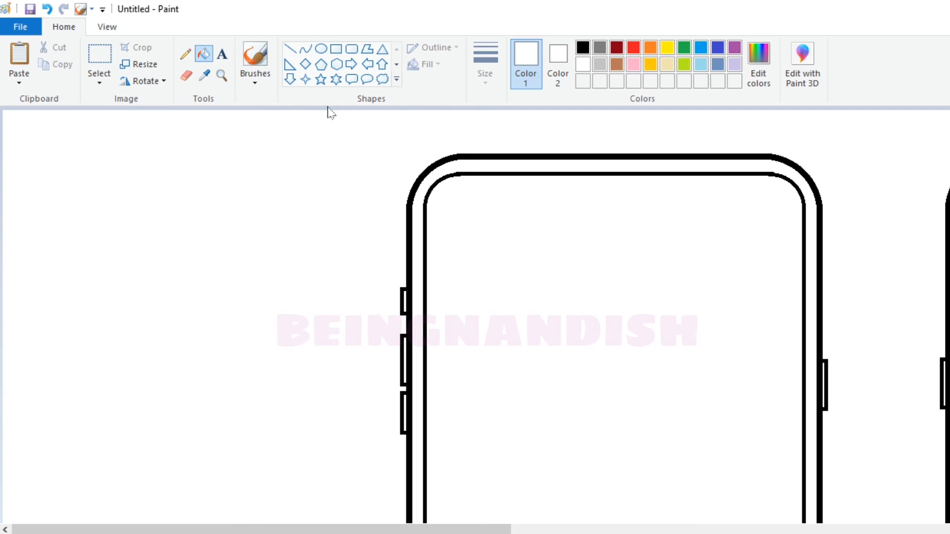
left_click(583, 47)
left_click(352, 48)
mouse_move(530, 170)
left_mouse_down()
mouse_move(576, 208)
mouse_move(615, 199)
left_mouse_up()
key("ctrl+z")
- Draw a horizontal line for the notch's lower edge just below the screen's top border and nudge it to the centre
left_click(290, 48)
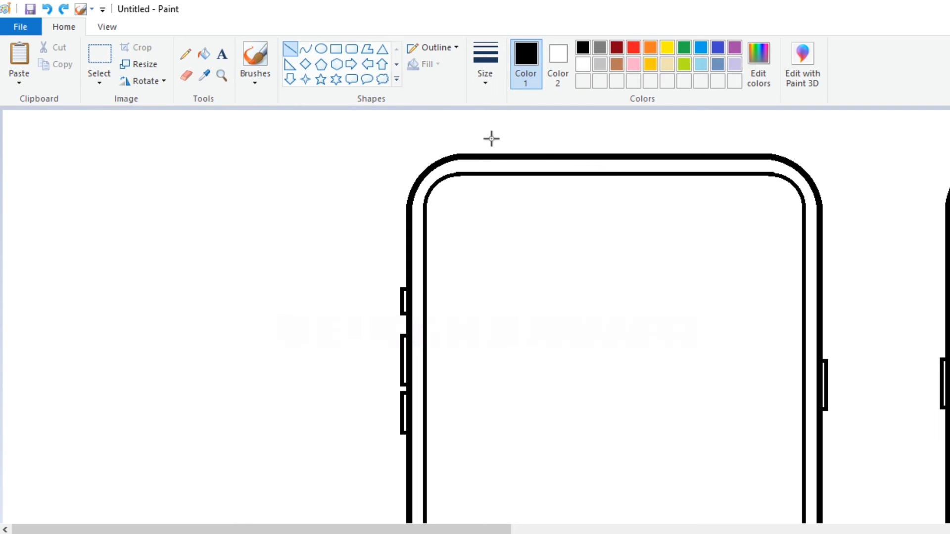
left_click_drag(525, 183, 704, 202)
key("Down")
key("Down")
key("Down")
key("Down")
key("Down")
key("Down")
key("Down")
key("Left")
key("Left")
key("Left")
key("Left")
key("Left")
key("Left")
key("Left")
key("Left")
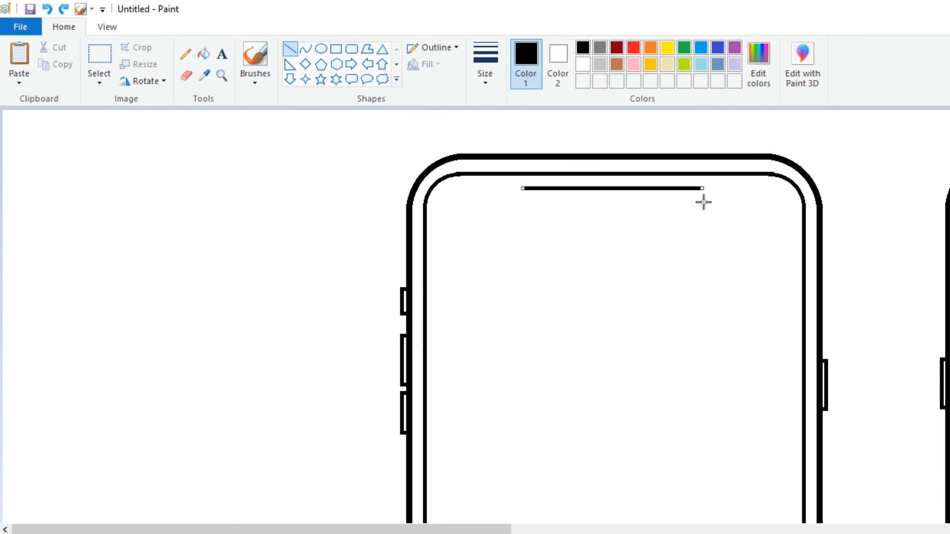
key("Down")
key("Down")
key("Down")
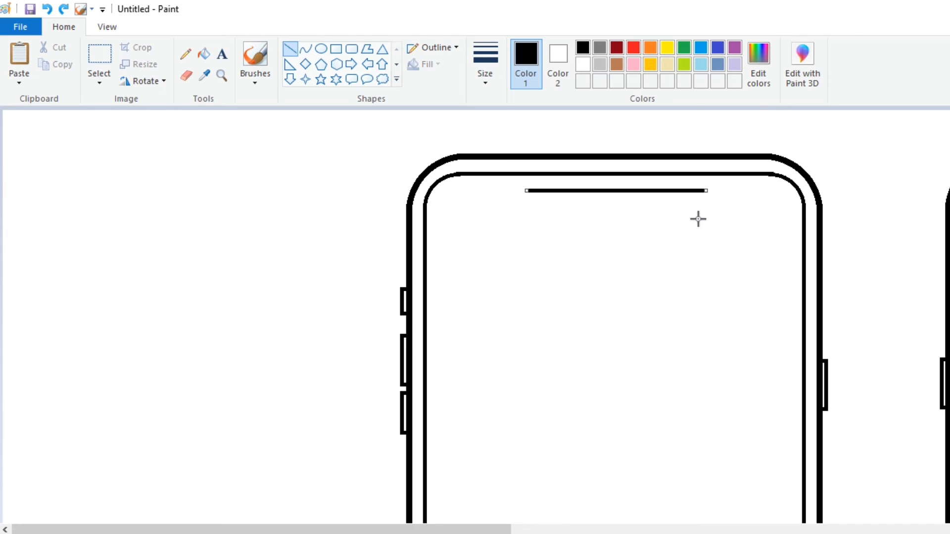
- Erase the screen border above the notch line and connect the line's left end to the border with an S-shaped curve
left_click(186, 76)
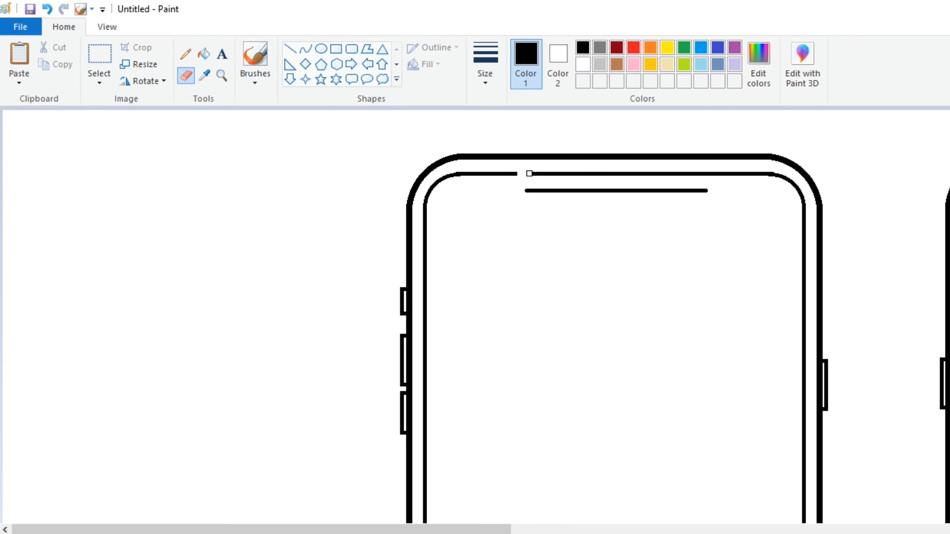
left_click(305, 50)
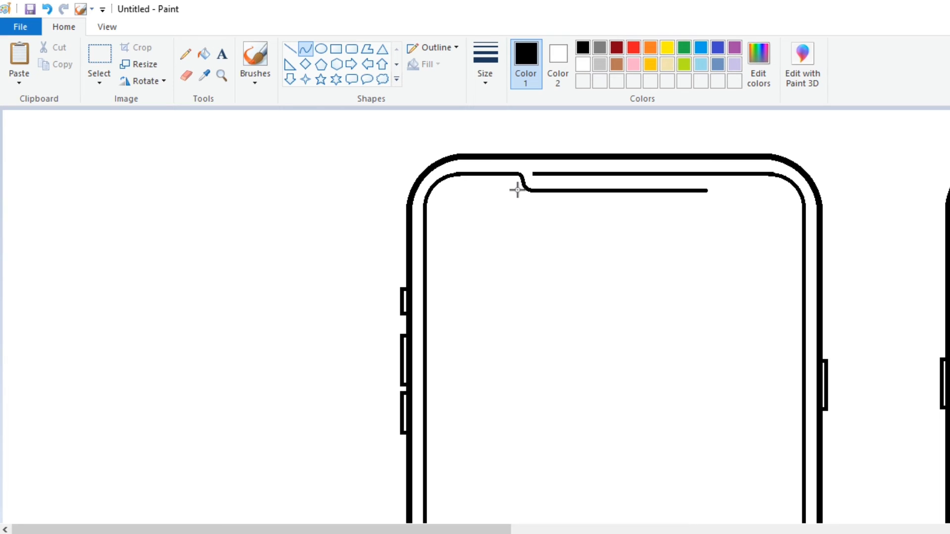
left_click_drag(516, 190, 524, 180)
left_click(186, 75)
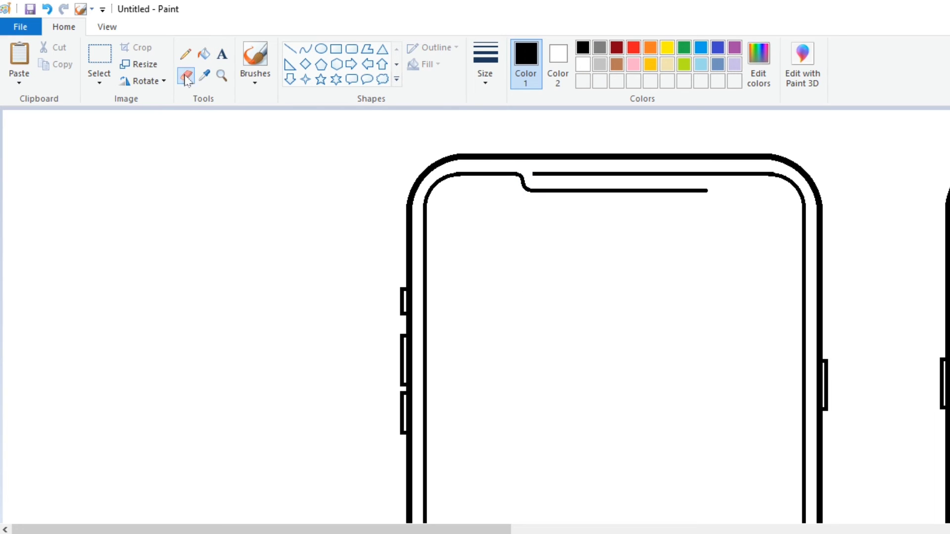
mouse_move(709, 177)
left_mouse_down()
mouse_move(529, 174)
mouse_move(557, 205)
left_mouse_up()
- Copy the S-shaped curve at the notch's left end and paste a duplicate onto the canvas
left_click(100, 54)
right_click(529, 177)
left_click(544, 205)
right_click(305, 167)
left_click(319, 209)
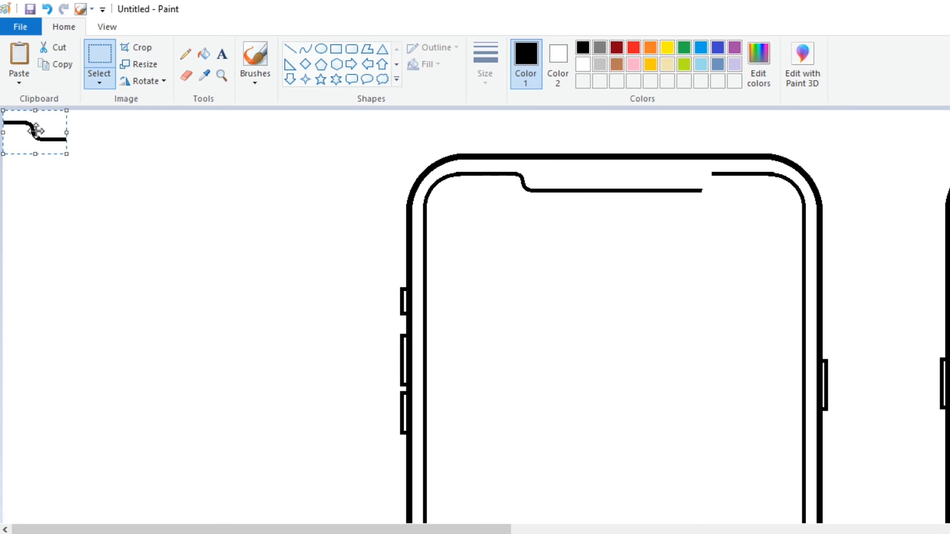
- Flip the pasted curve horizontally and fit it between the notch line's right end and the screen's top border
right_click(642, 233)
left_click_drag(36, 129, 702, 188)
mouse_move(666, 363)
left_click(782, 431)
key("Right")
key("Right")
key("Right")
key("Right")
key("Right")
key("Right")
key("Right")
key("Right")
key("Right")
key("Right")
key("Right")
key("Right")
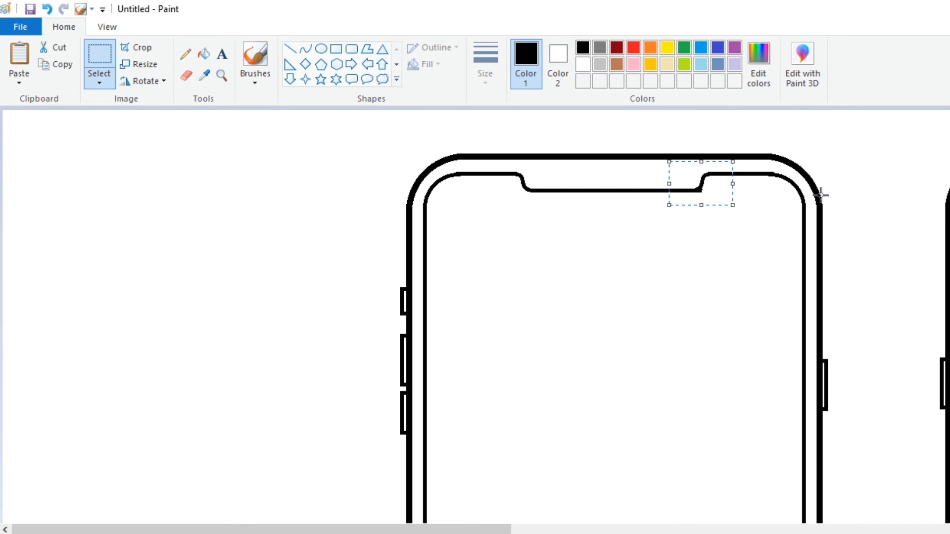
key("Left")
key("Left")
key("Left")
key("Left")
key("Left")
key("Left")
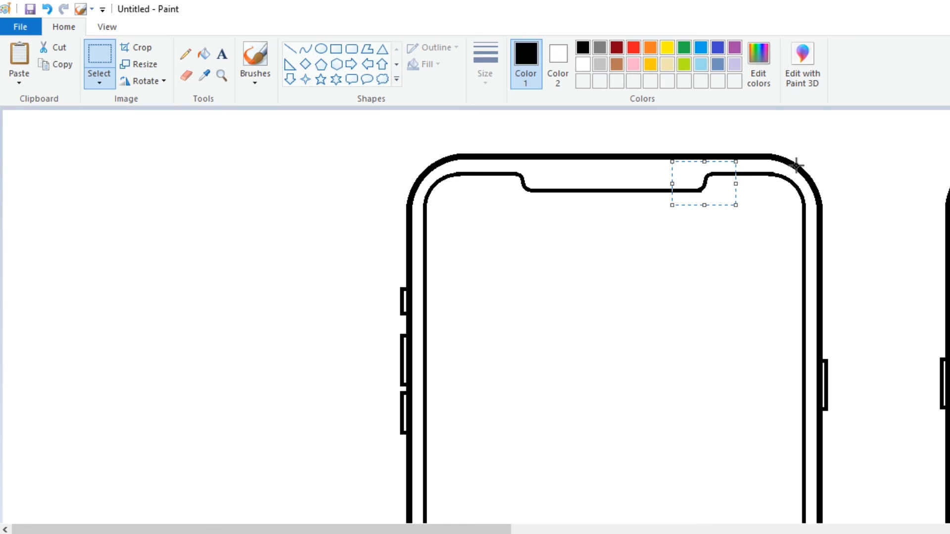
key("Left")
key("Left")
key("Left")
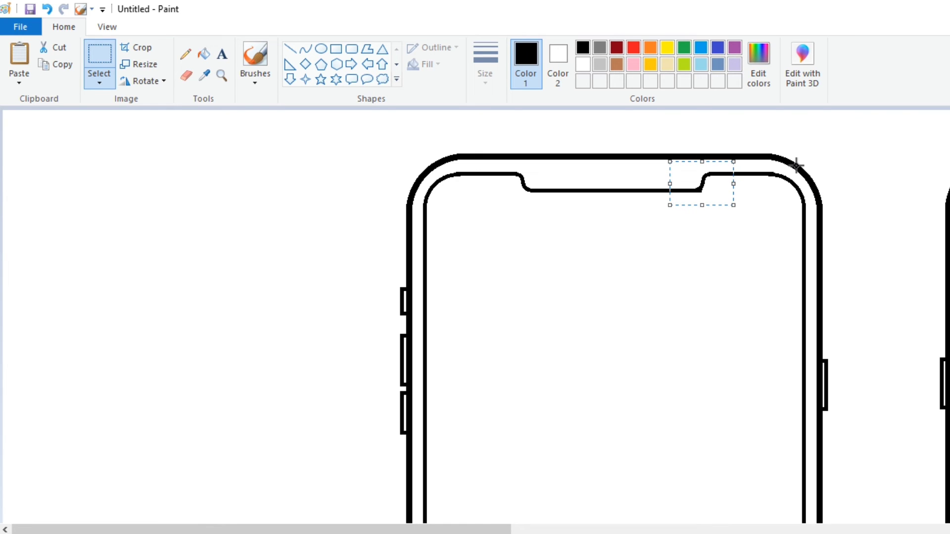
left_click(762, 263)
- Draw a narrow rounded rectangle for the earpiece speaker and nudge it to the centre of the notch
left_click(352, 48)
left_click_drag(604, 174, 644, 179)
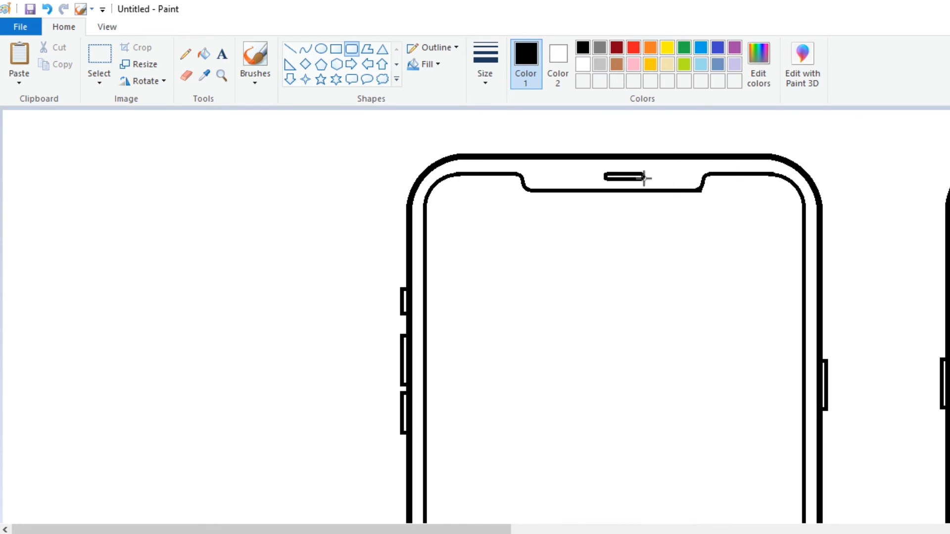
key("Left")
key("Left")
key("Left")
key("Left")
key("Left")
key("Left")
key("Left")
key("Left")
key("Left")
key("Left")
key("Left")
key("Down")
key("Down")
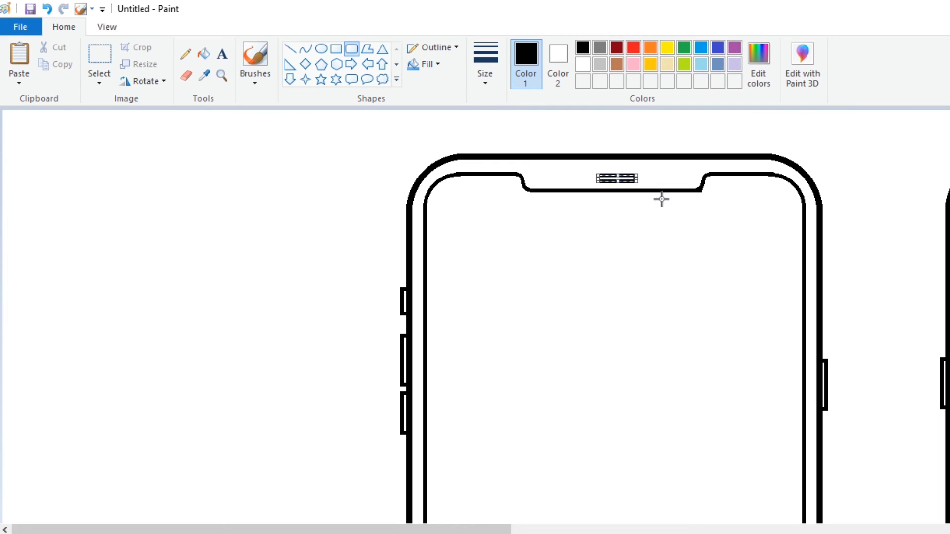
left_click(674, 236)
- Draw a small circle for the front camera just right of the earpiece slot and nudge it into place
left_click(321, 48)
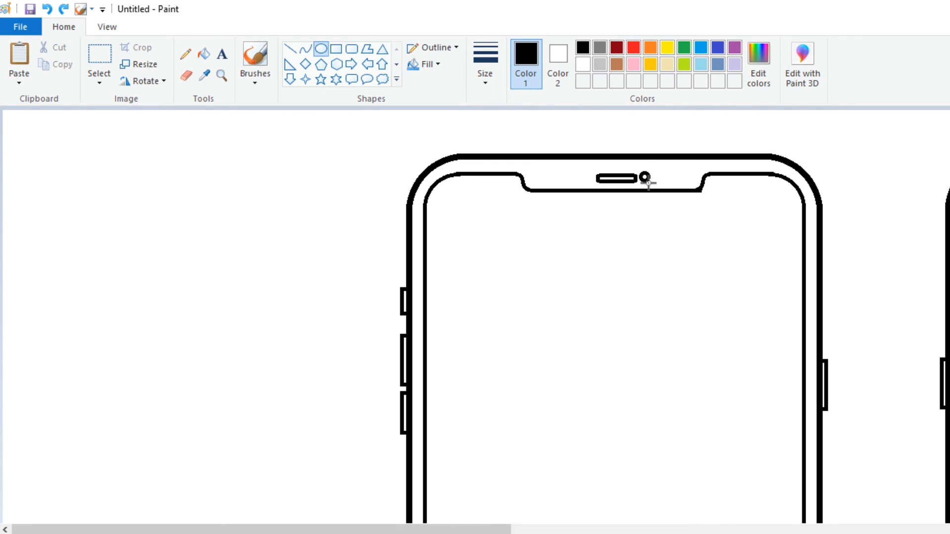
left_click_drag(648, 182, 667, 192)
left_click(100, 54)
key("Left")
key("Left")
key("Left")
key("Left")
left_click(378, 132)
- Draw a bulging curve for the left half of an apple logo on the right phone's back, below the camera block
left_click(107, 27)
left_click(48, 62)
left_click(60, 30)
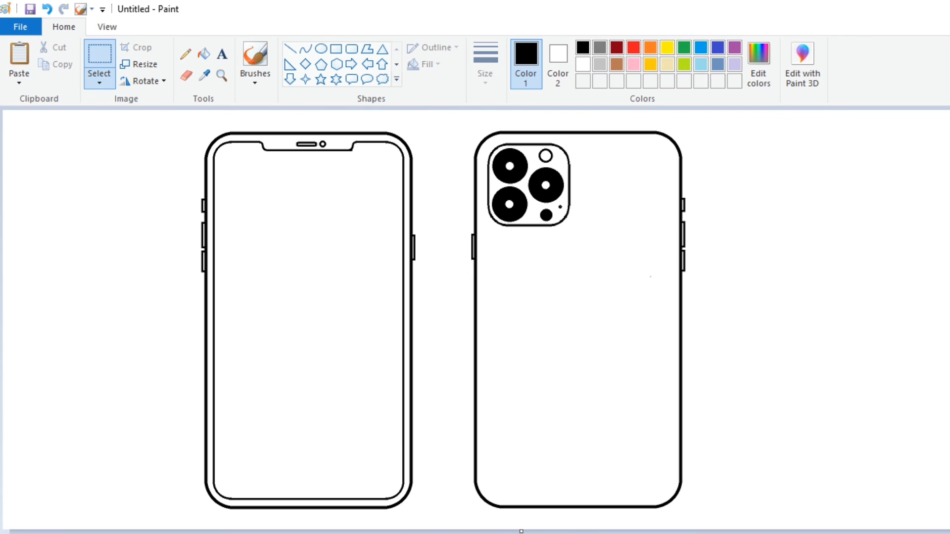
left_click(309, 52)
left_click(107, 29)
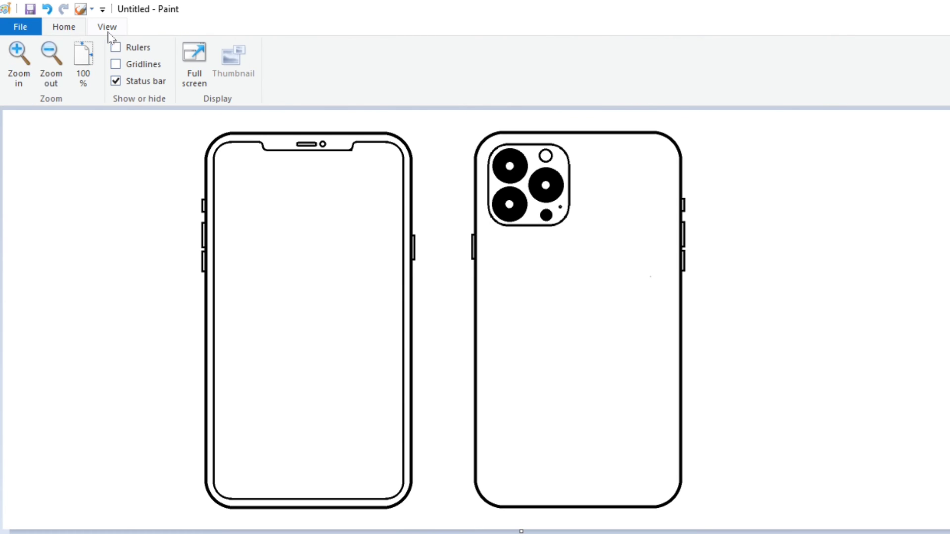
left_click(20, 62)
left_click_drag(406, 528, 674, 528)
scroll(644, 357, "down", 3)
left_click_drag(610, 293, 610, 361)
left_click(562, 272)
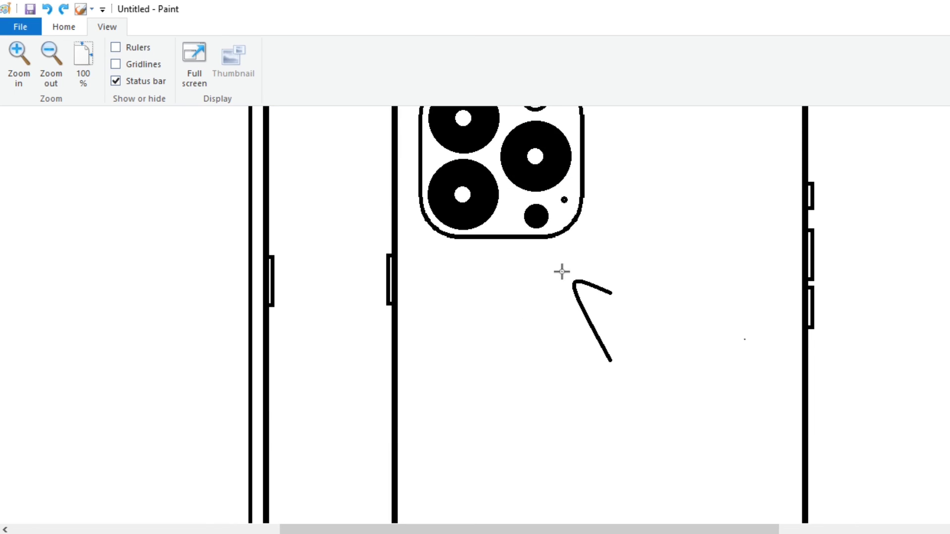
left_click_drag(558, 330, 560, 355)
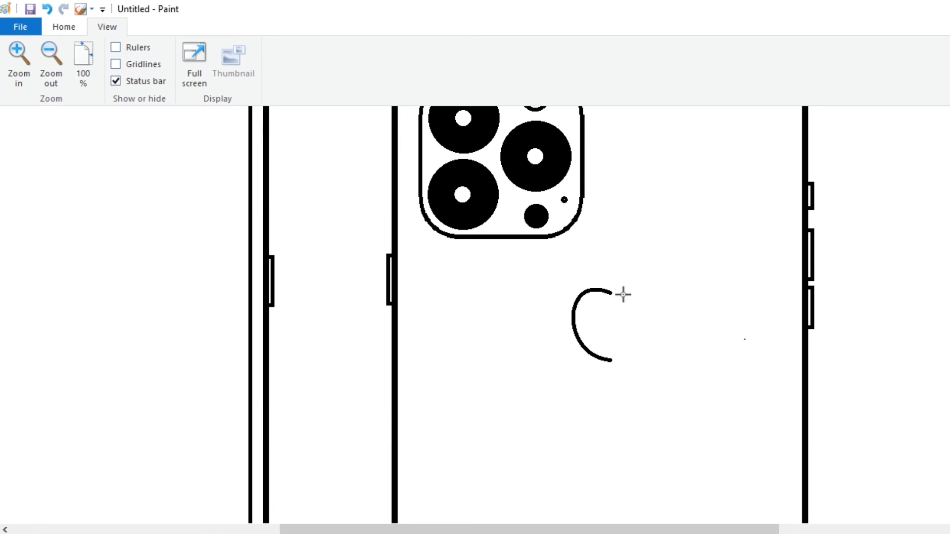
- Trim the lower end of the apple's left-half curve with the eraser
left_click(64, 27)
left_click(99, 54)
left_click_drag(562, 274, 616, 370)
left_click(186, 75)
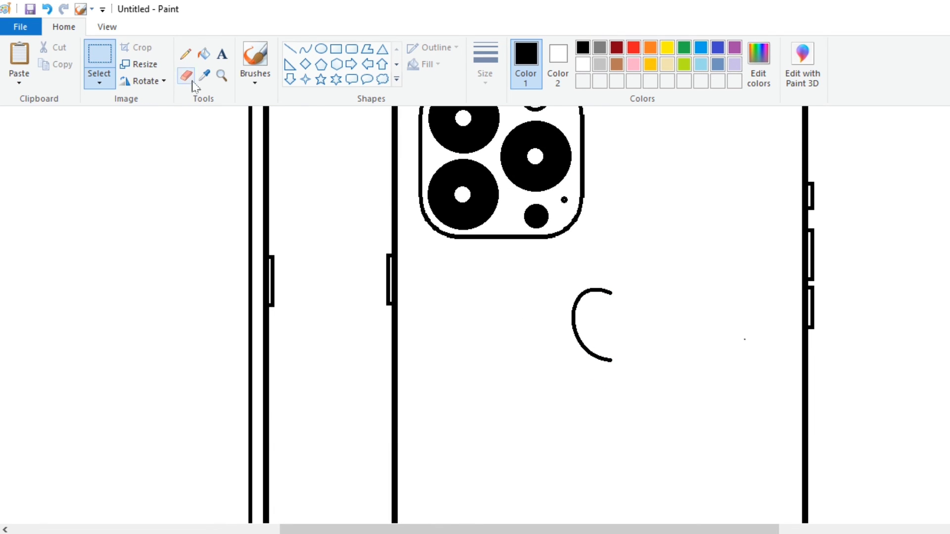
- Copy the apple's left half, flip the copy horizontally and place it opposite as the right half
left_click(100, 54)
left_click_drag(557, 269, 598, 352)
right_click(594, 314)
left_click(622, 338)
right_click(457, 240)
left_click(483, 280)
right_click(31, 170)
mouse_move(91, 297)
left_click(188, 367)
left_click_drag(37, 184, 656, 343)
left_click(722, 324)
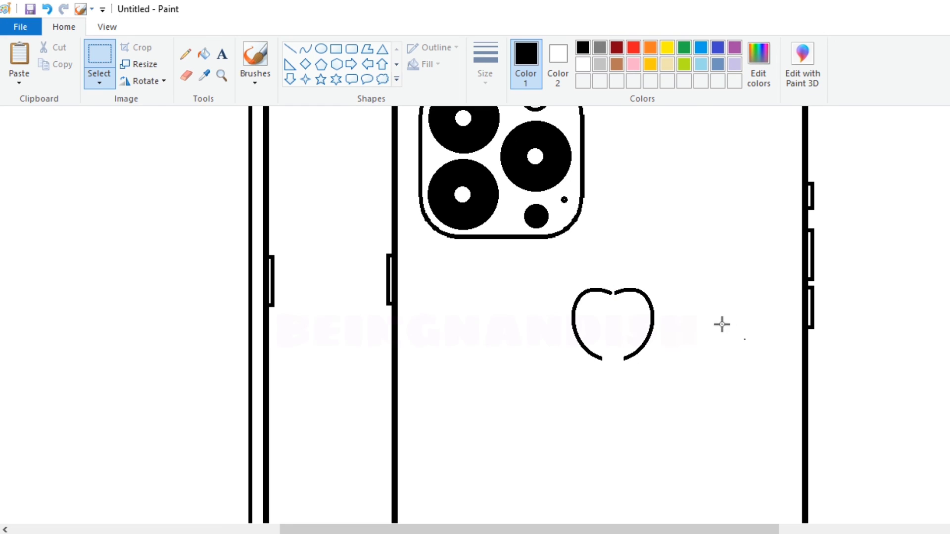
- Close the gaps at the apple outline's bottom and top and draw a slanted leaf above it with curves
left_click(305, 49)
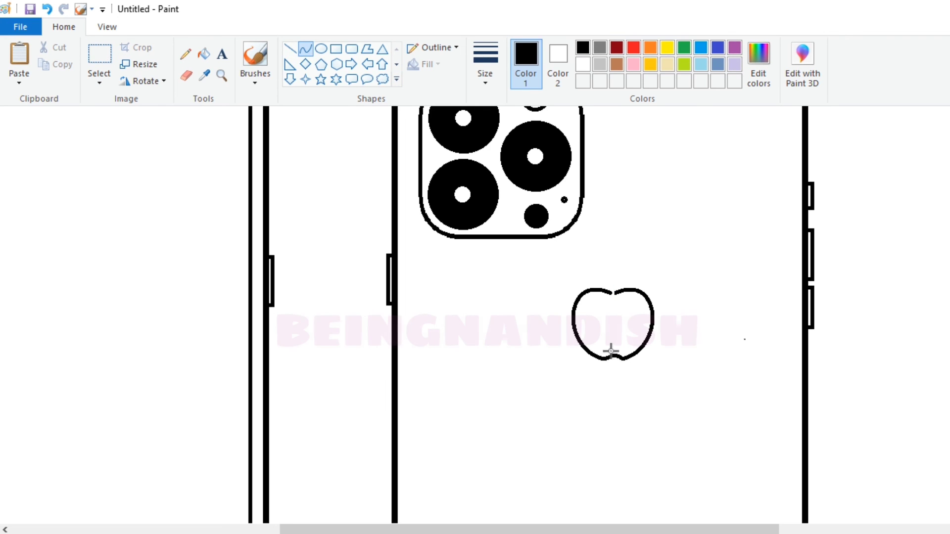
left_click(290, 48)
left_click(305, 48)
left_click_drag(633, 261, 616, 267)
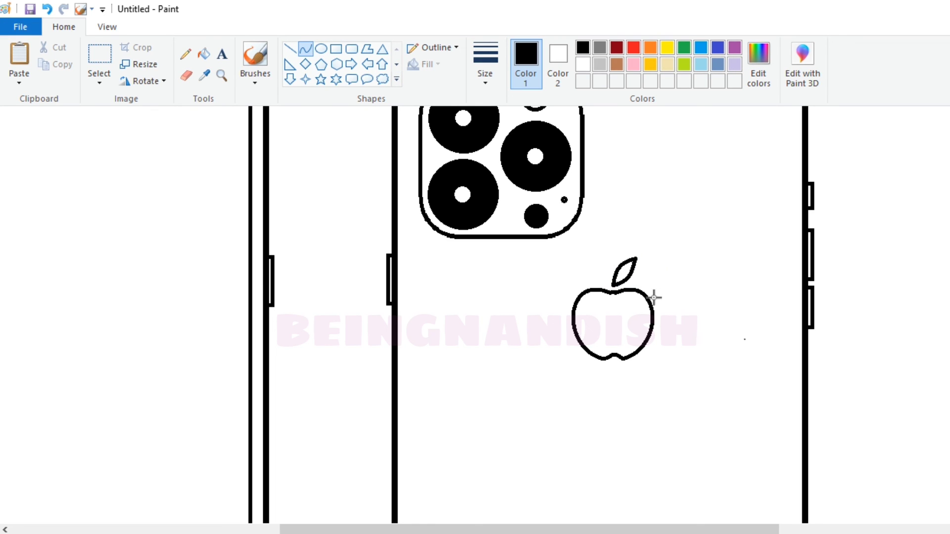
- Draw an inward curve for the bite on the apple's right side and erase the outline across it
left_click_drag(650, 335, 648, 340)
left_click_drag(647, 317, 649, 338)
left_click(636, 335)
key("ctrl+z")
left_click_drag(644, 317, 631, 313)
left_click(186, 75)
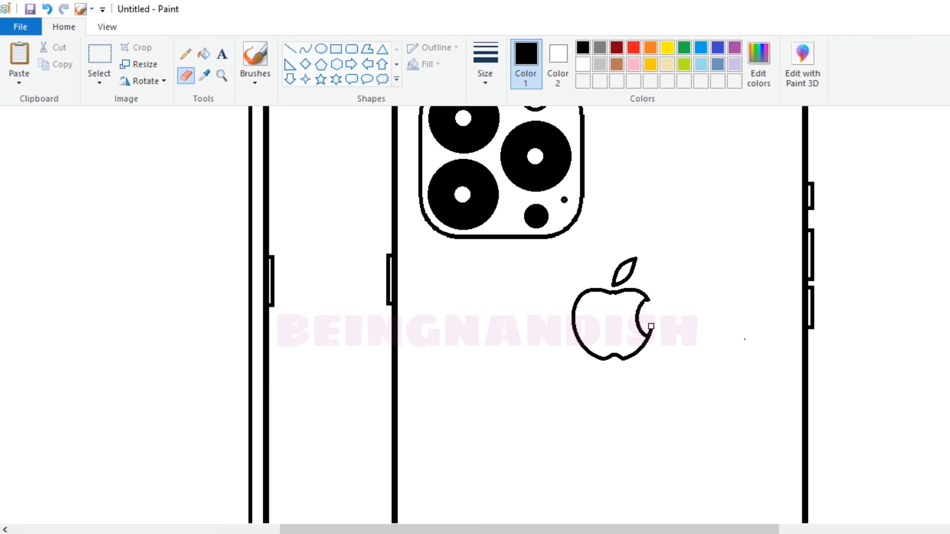
- Move the apple logo down to the middle of the phone's back and fill the apple and its leaf with black
left_click(107, 27)
left_click(51, 58)
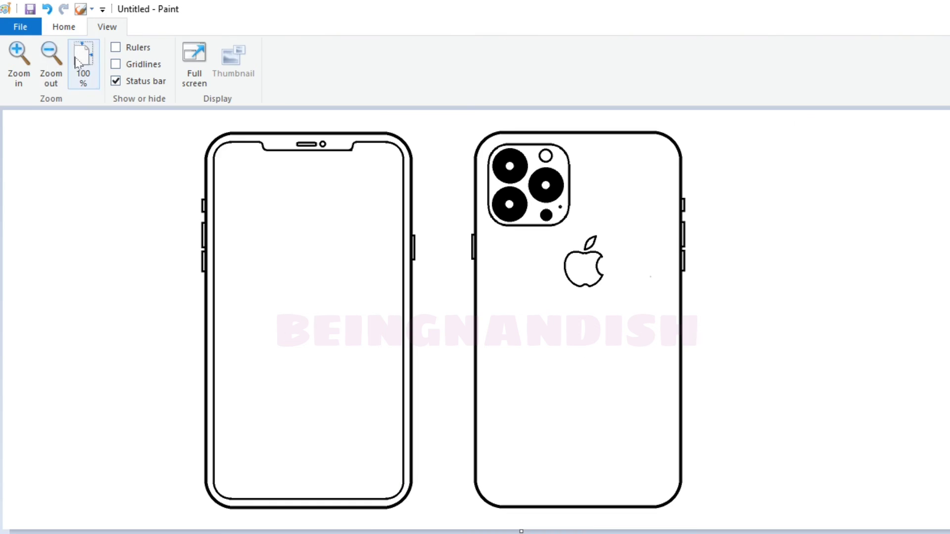
left_click(64, 27)
left_click(100, 54)
left_click_drag(558, 231, 625, 298)
left_click_drag(595, 266, 587, 345)
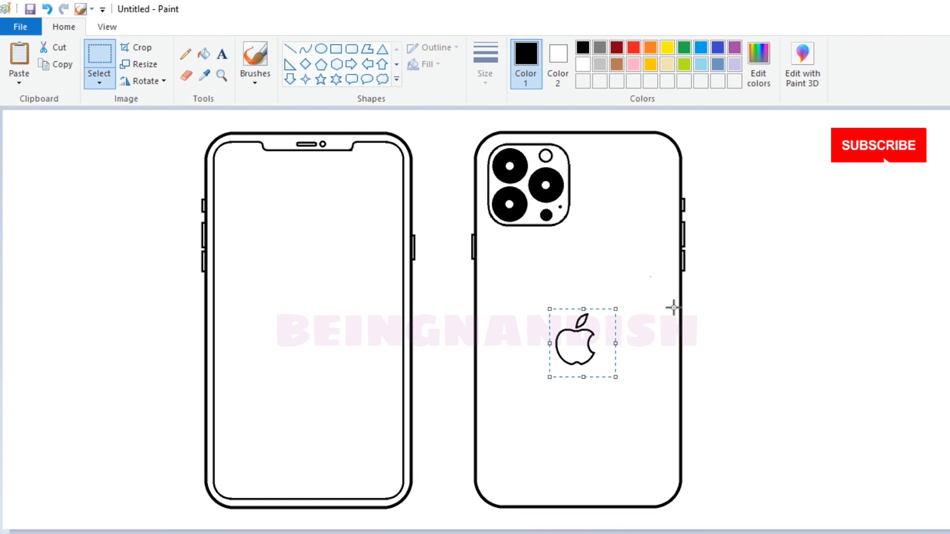
left_click(736, 291)
left_click(204, 53)
left_click(575, 346)
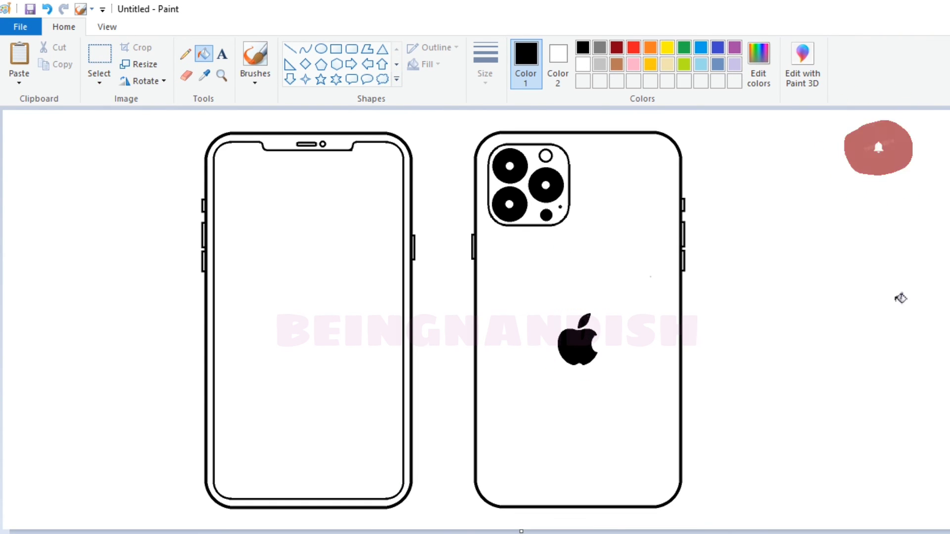
- Select the filled apple logo and nudge it upward to centre it on the phone's back
left_click(99, 55)
left_click_drag(549, 303, 617, 372)
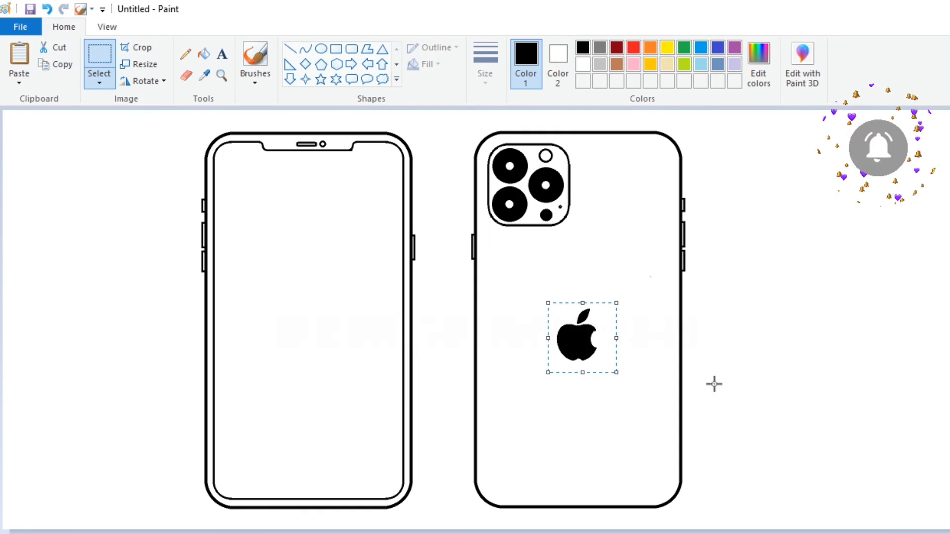
key("Up")
key("Up")
key("Up")
key("Up")
key("Up")
key("Up")
key("Up")
key("Up")
key("Up")
key("Up")
key("Up")
key("Up")
key("Up")
key("Up")
key("Up")
key("Up")
key("Up")
key("Up")
key("Up")
key("Up")
left_click(798, 388)
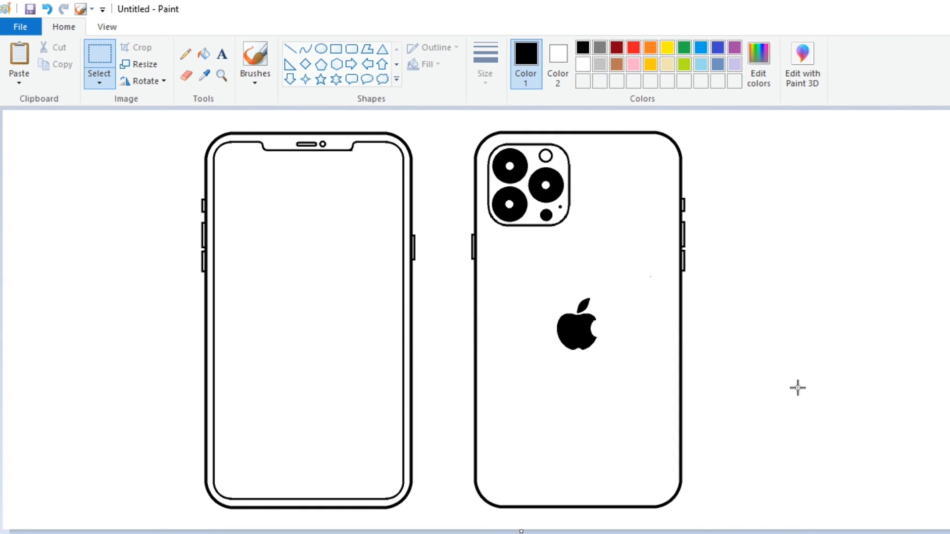